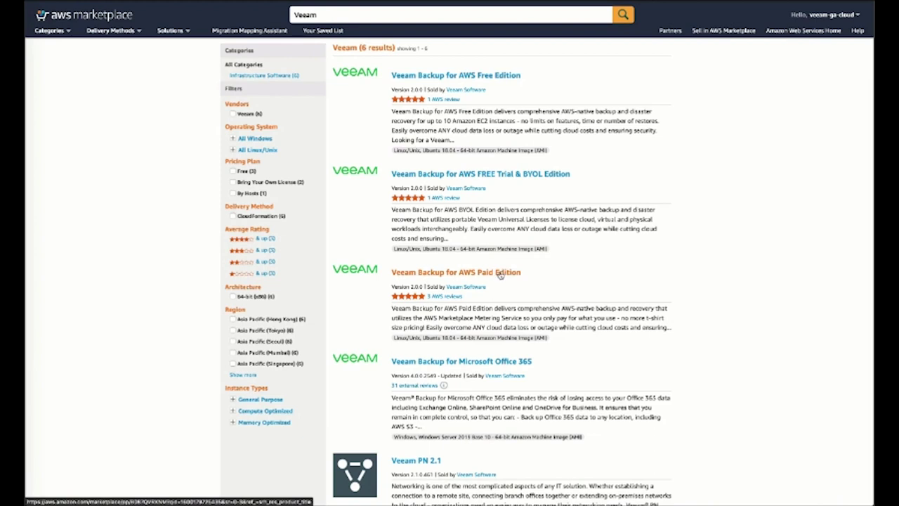
# Step: Open the Veeam Backup for AWS Paid Edition listing, and log in to the backup portal as demoadmin with the account password
pyautogui.click(499, 274)
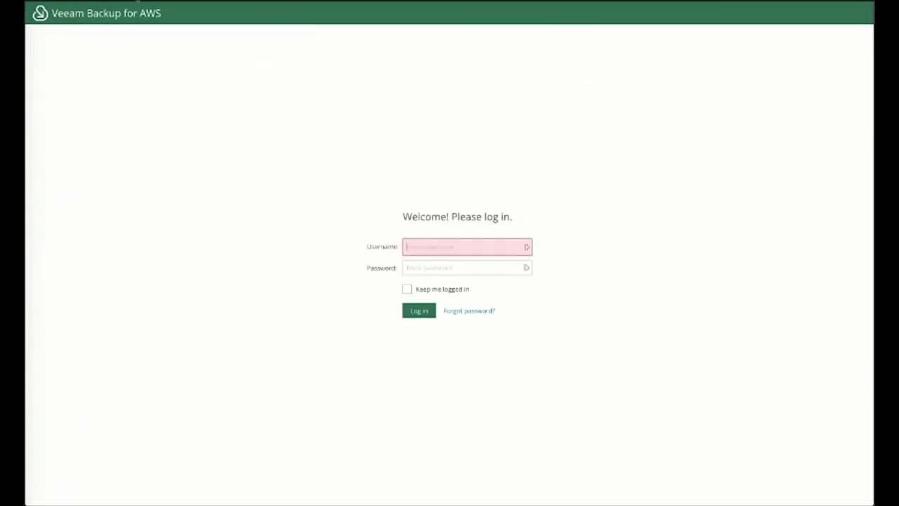
pyautogui.click(419, 246)
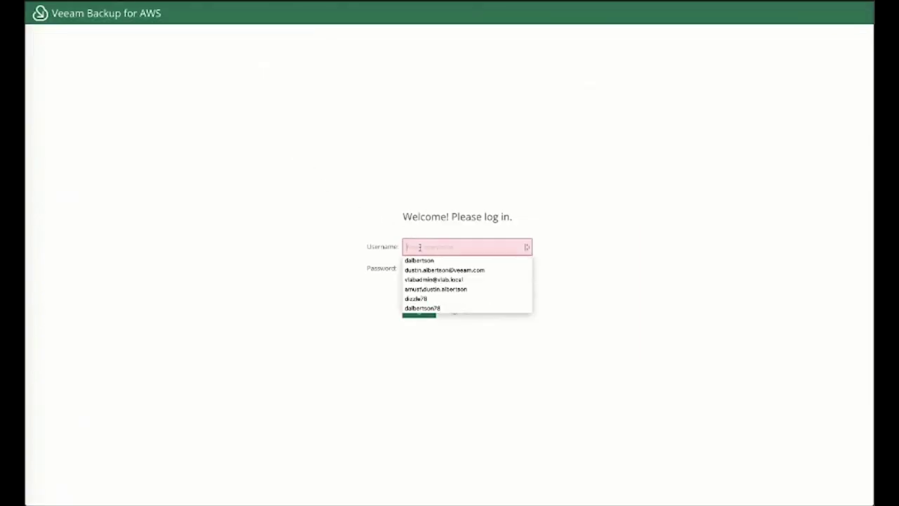
pyautogui.write('demoadmin')
pyautogui.press('Tab')
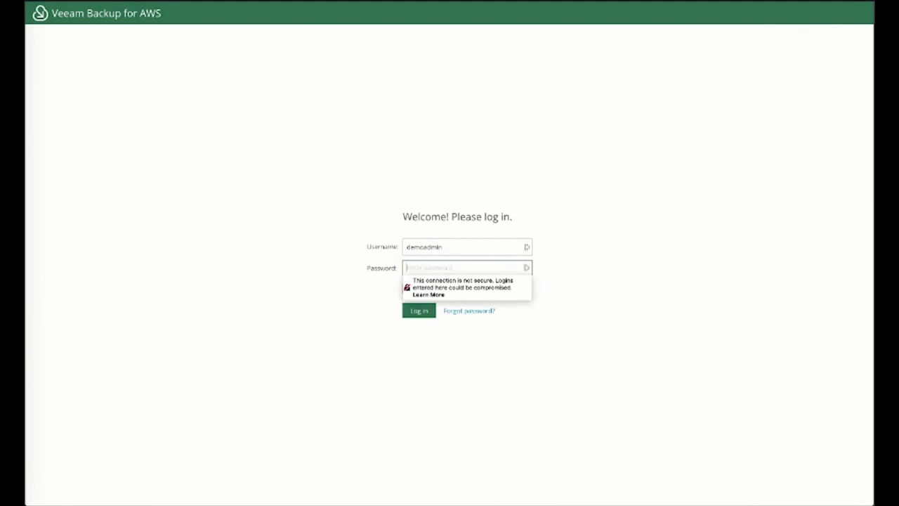
pyautogui.write('••••••••')
pyautogui.press('Return')
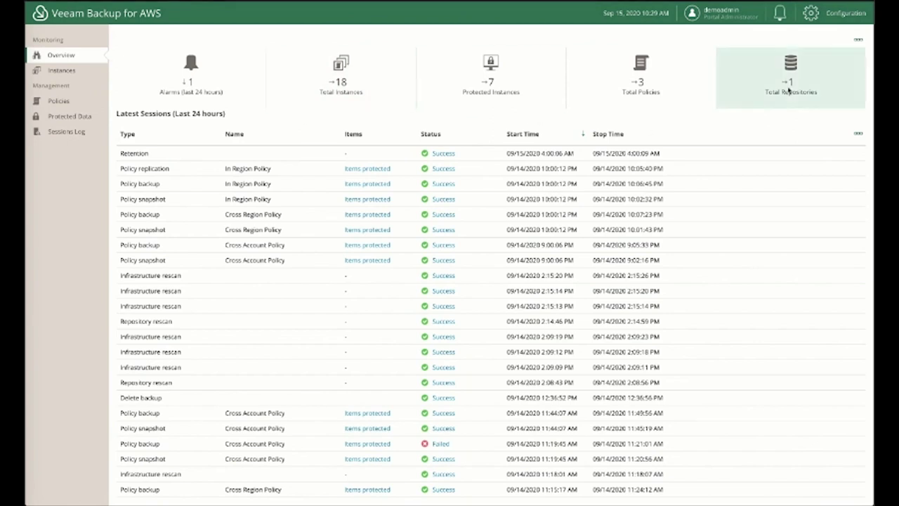
# Step: Open the configuration area and review the IAM roles and backup admin accounts
pyautogui.click(842, 14)
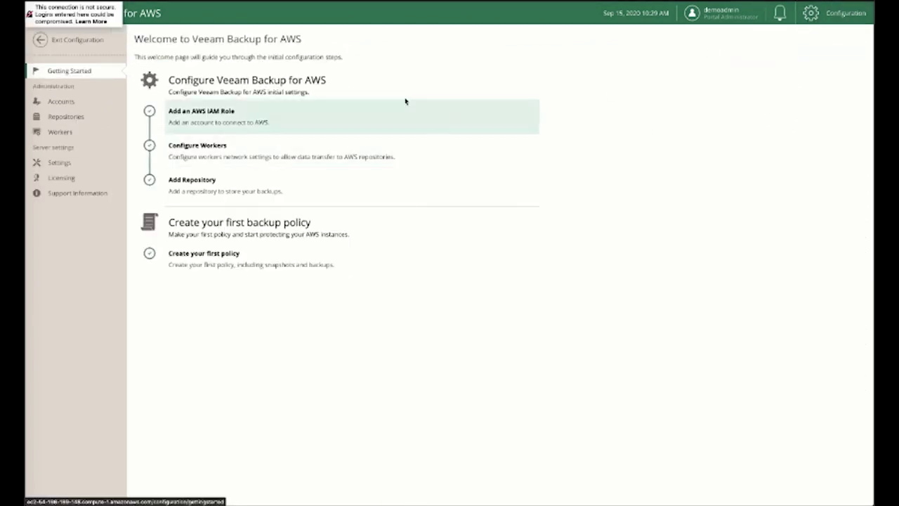
pyautogui.click(81, 19)
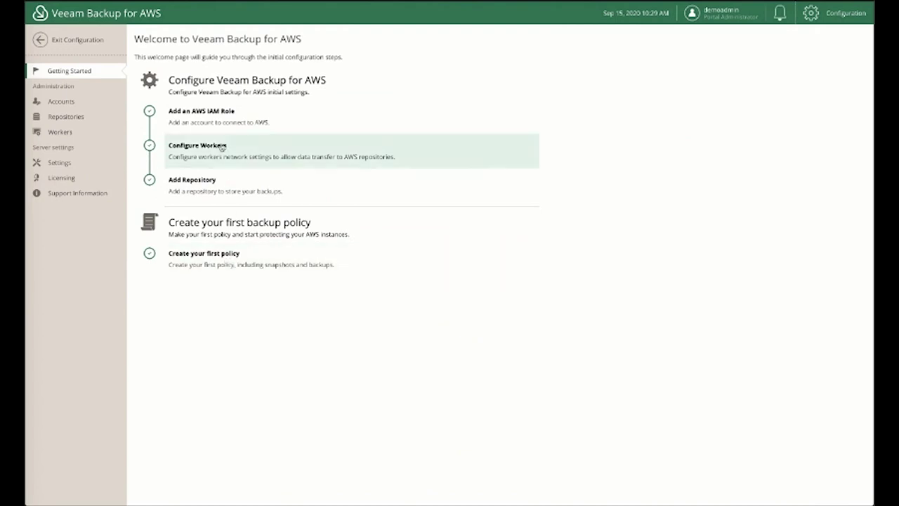
pyautogui.click(215, 121)
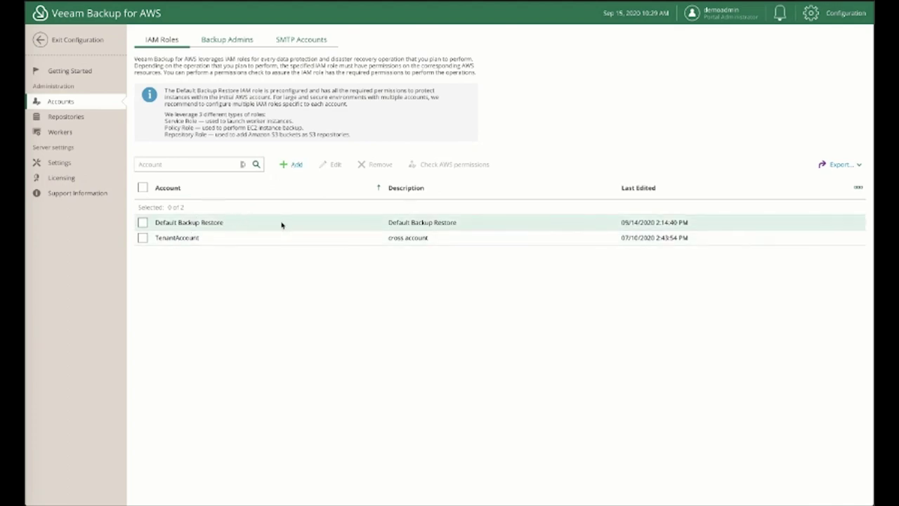
pyautogui.click(215, 42)
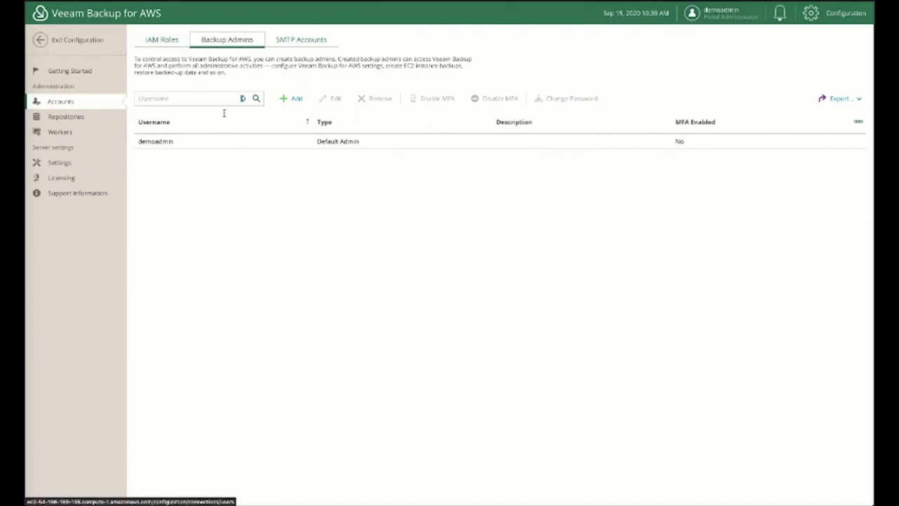
# Step: Review the VBADemoRepo repository and the worker network settings, and return to the monitoring overview
pyautogui.click(62, 116)
pyautogui.click(221, 137)
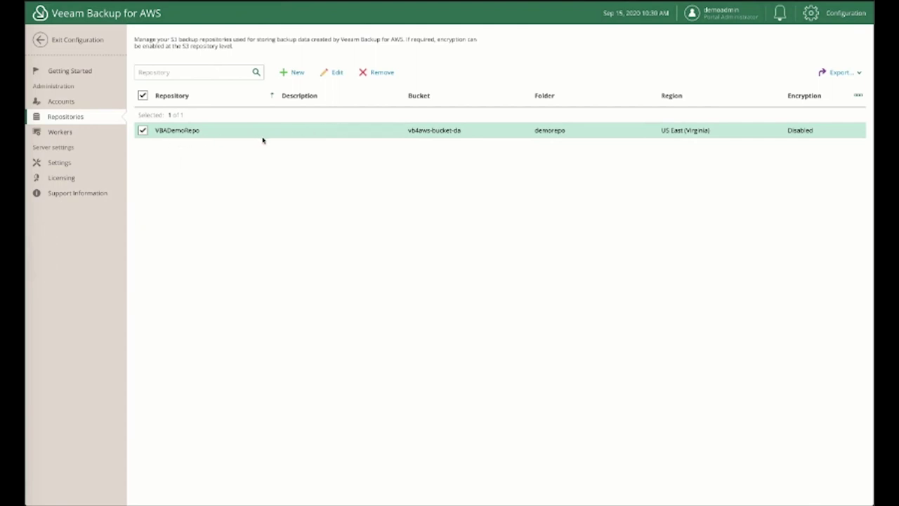
pyautogui.click(58, 133)
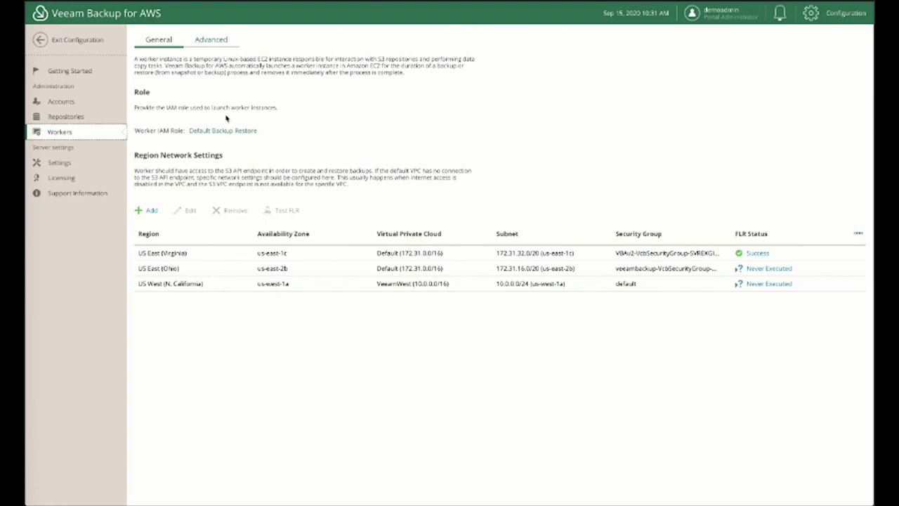
pyautogui.click(70, 72)
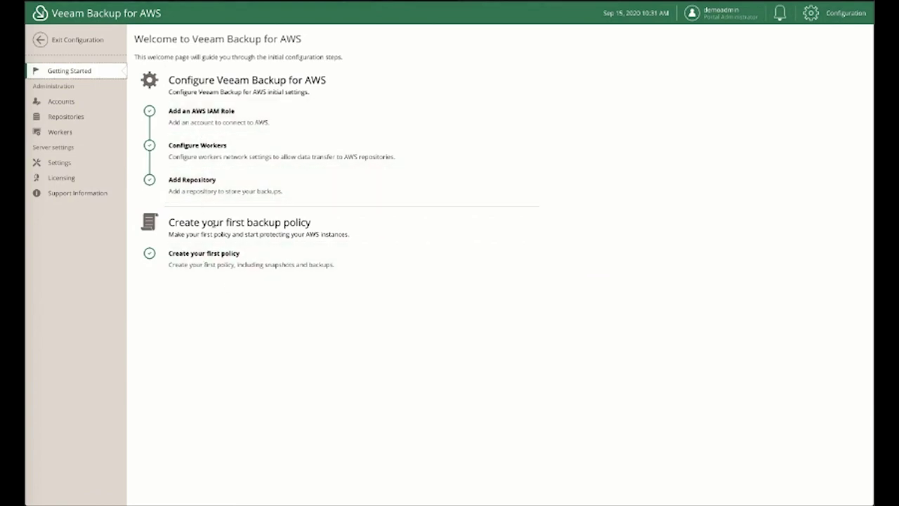
pyautogui.click(70, 44)
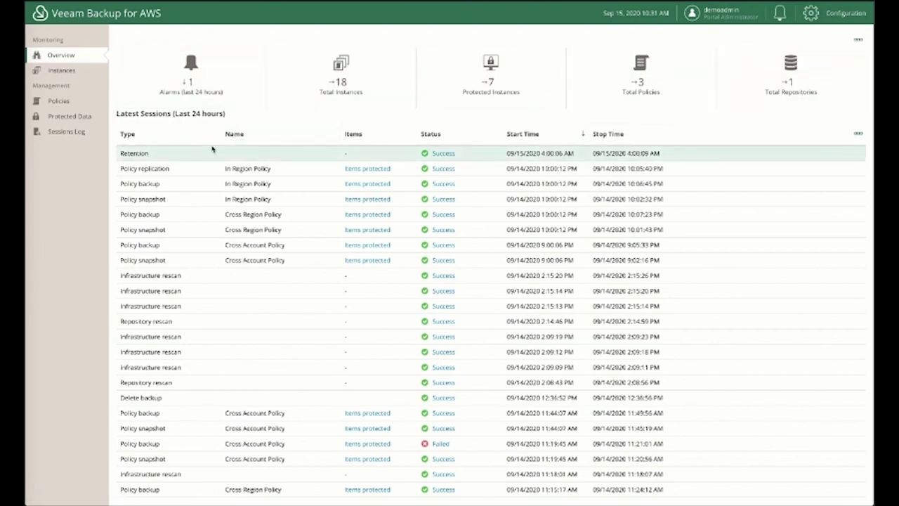
# Step: View the AWS instances list and examine the last backup and backup policy of Linux-West-1
pyautogui.click(60, 73)
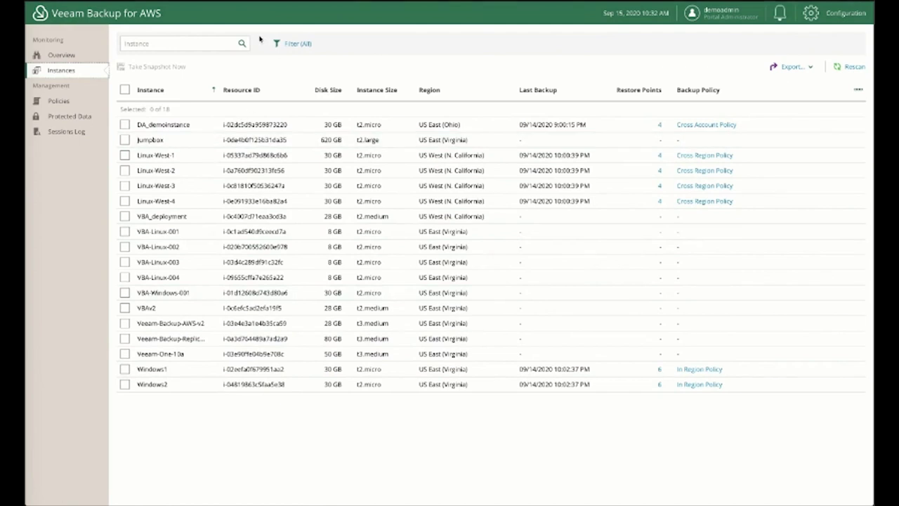
pyautogui.click(527, 155)
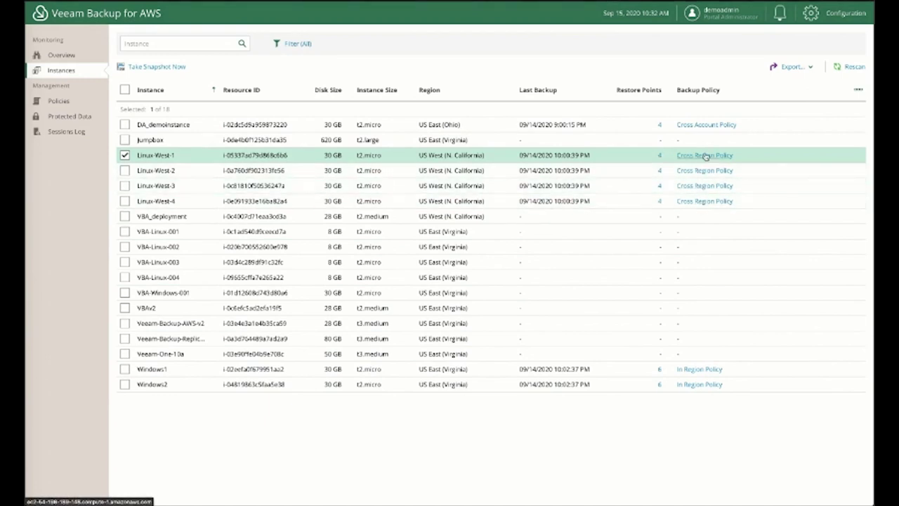
pyautogui.click(124, 156)
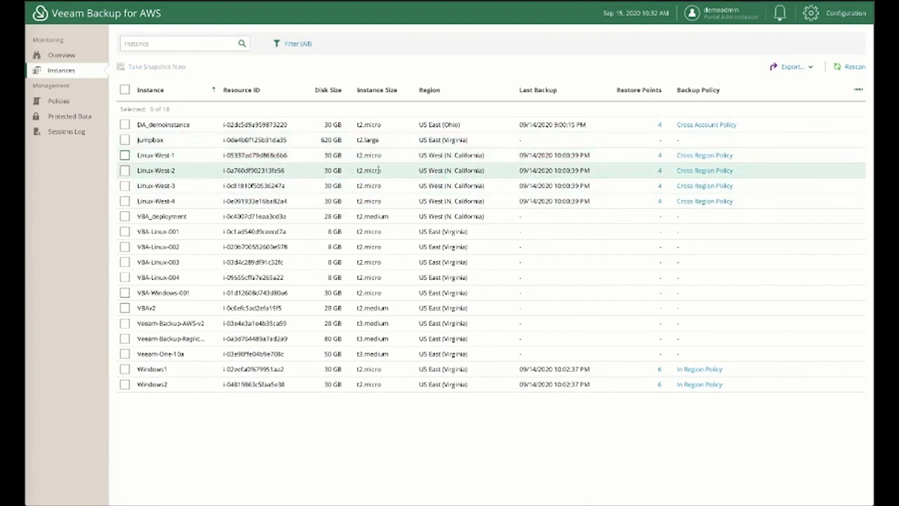
# Step: View the protected data and examine the available snapshot and repository restore points of DA_demoinstance
pyautogui.click(72, 121)
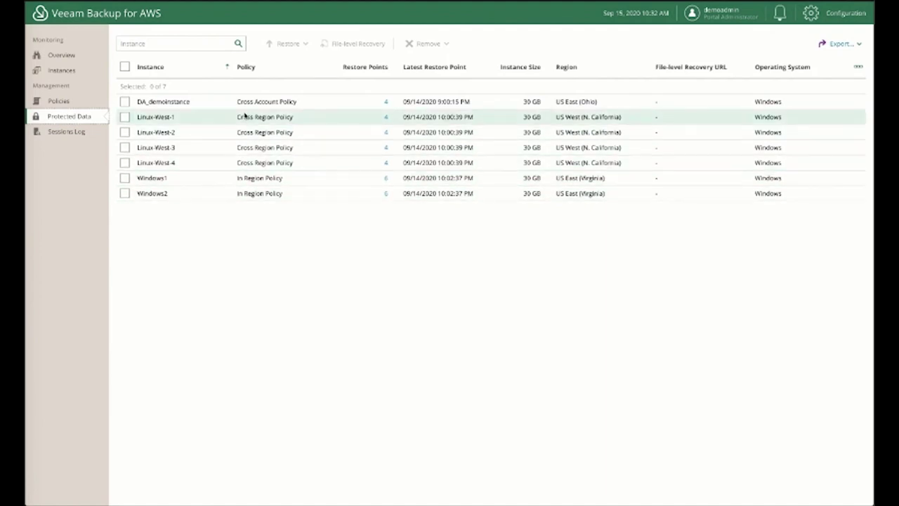
pyautogui.click(386, 102)
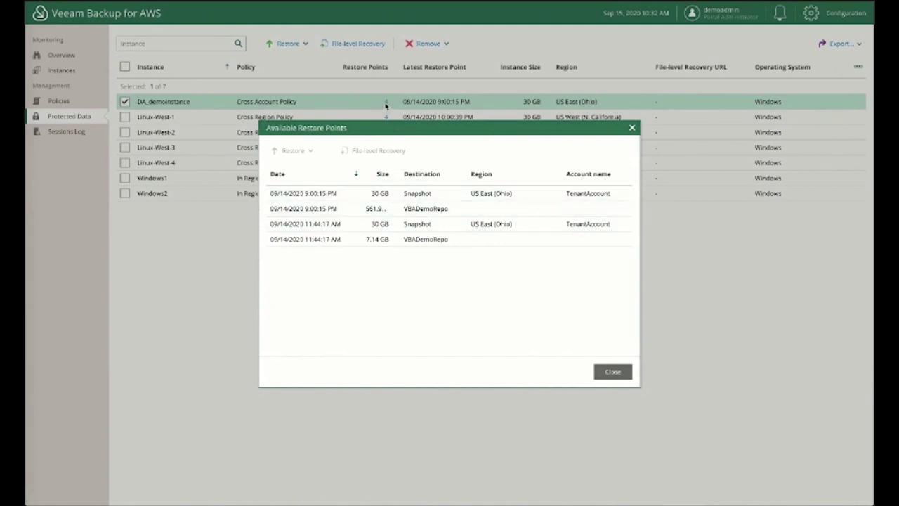
pyautogui.click(330, 195)
pyautogui.click(318, 223)
pyautogui.click(318, 208)
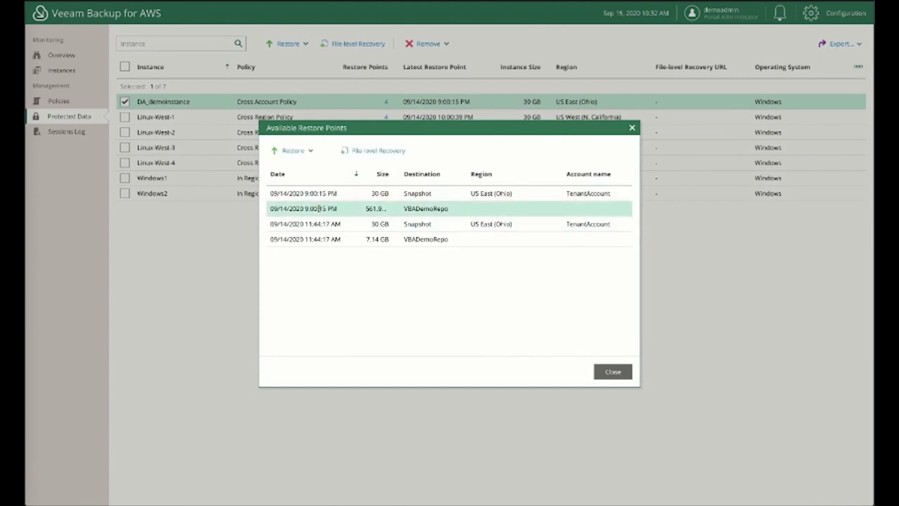
pyautogui.click(317, 238)
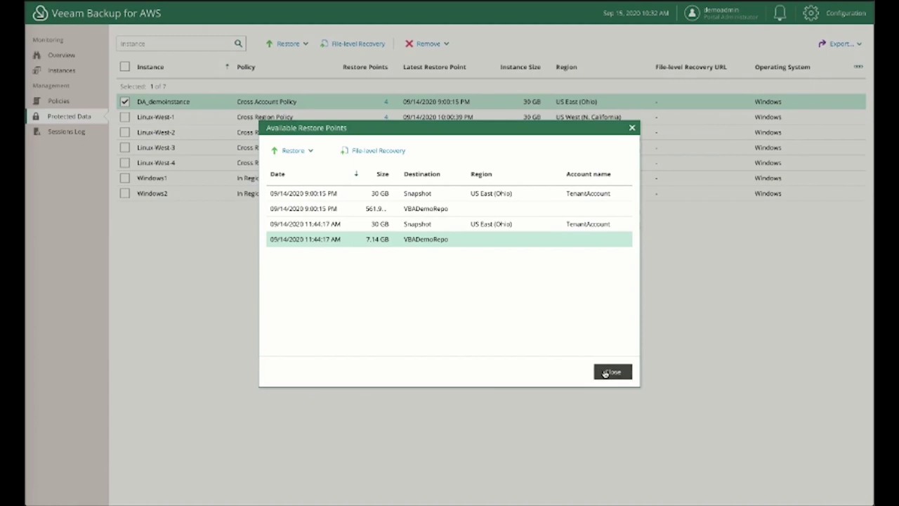
pyautogui.click(606, 372)
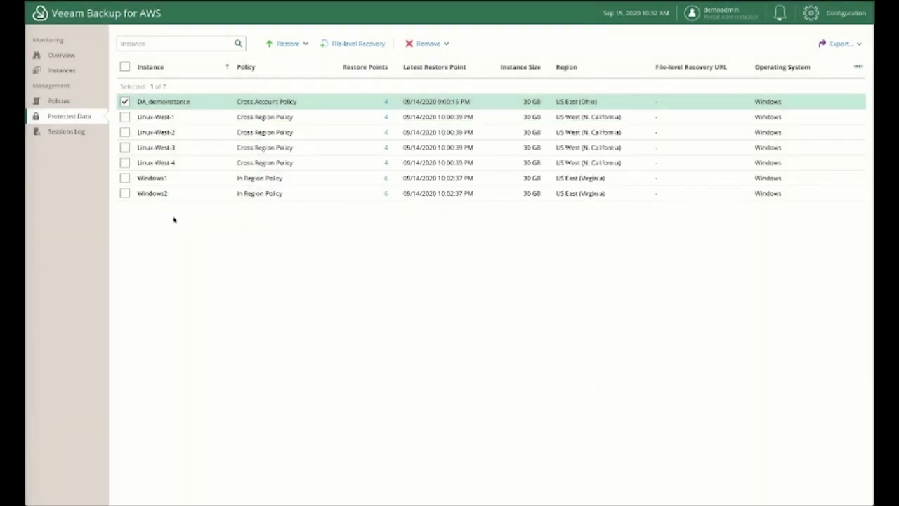
# Step: Review the restore options offered for DA_demoinstance's latest snapshot restore point and close the restore points
pyautogui.click(386, 102)
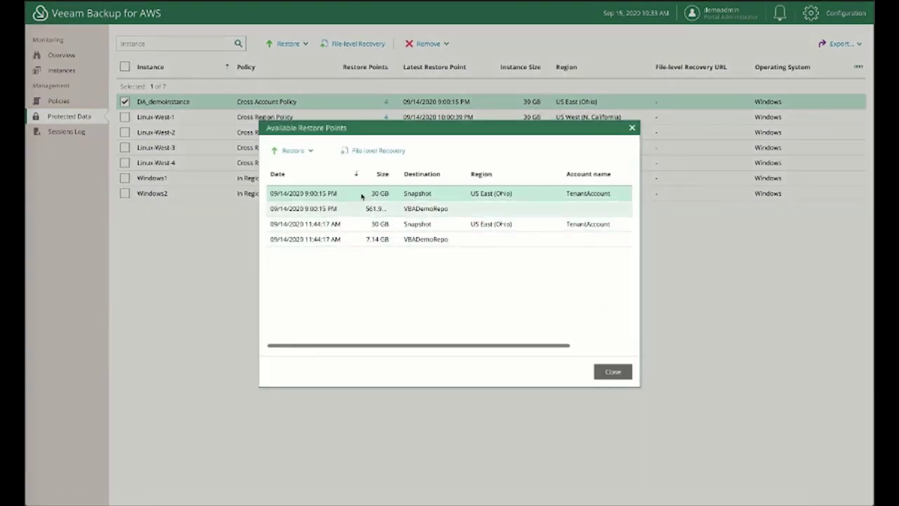
pyautogui.click(305, 151)
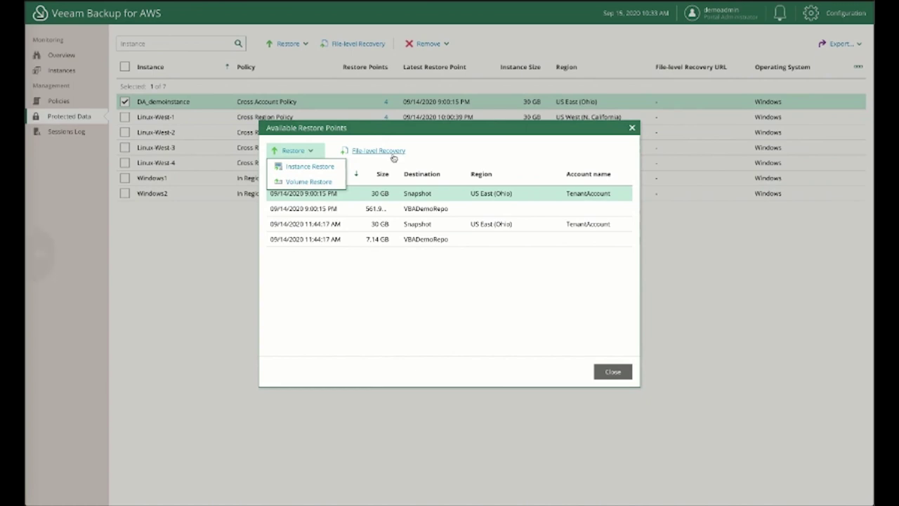
pyautogui.click(620, 373)
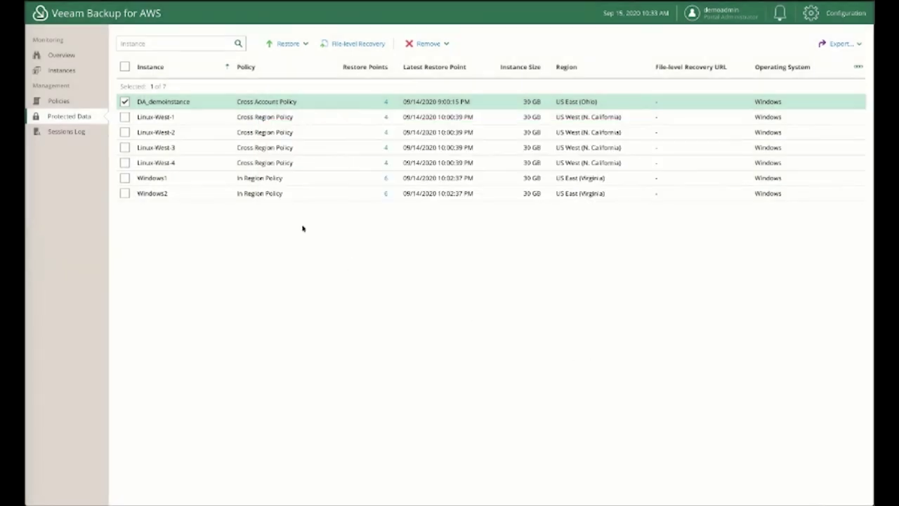
# Step: View the backup policies and examine the instances and sessions of the Cross Account Policy
pyautogui.click(75, 105)
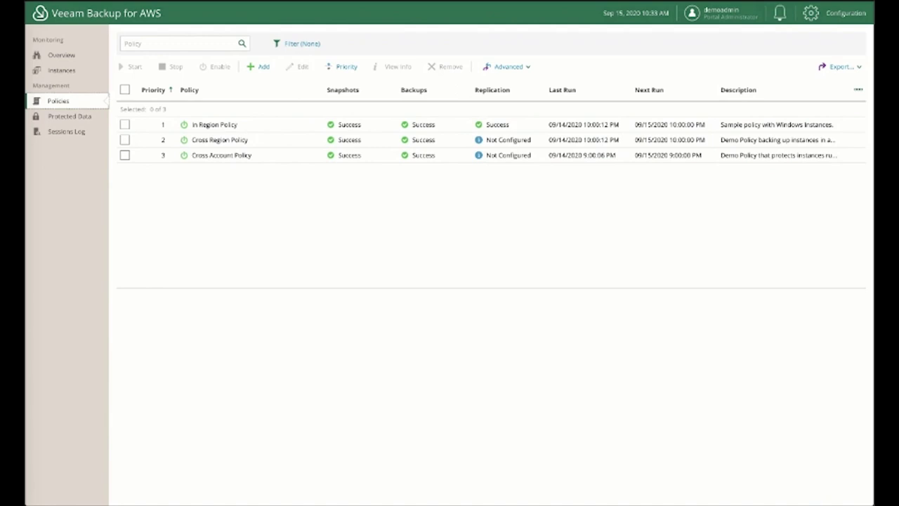
pyautogui.click(210, 156)
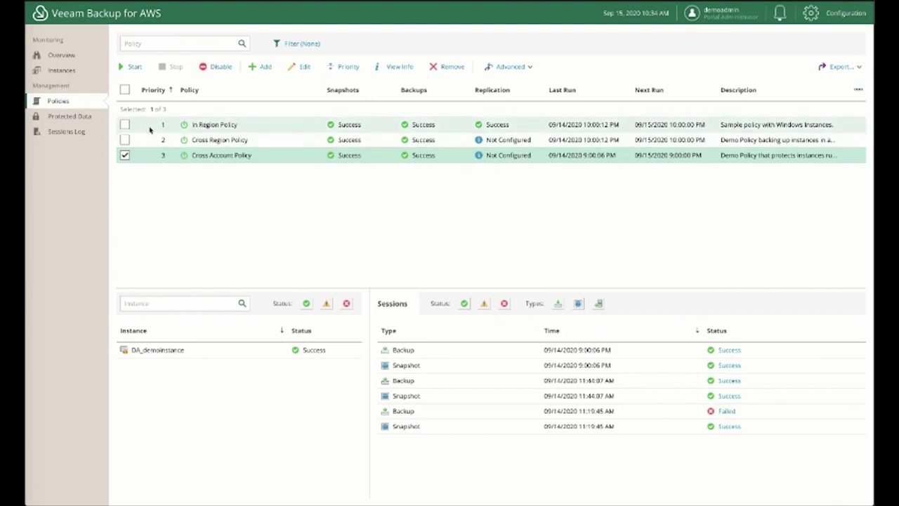
pyautogui.click(124, 154)
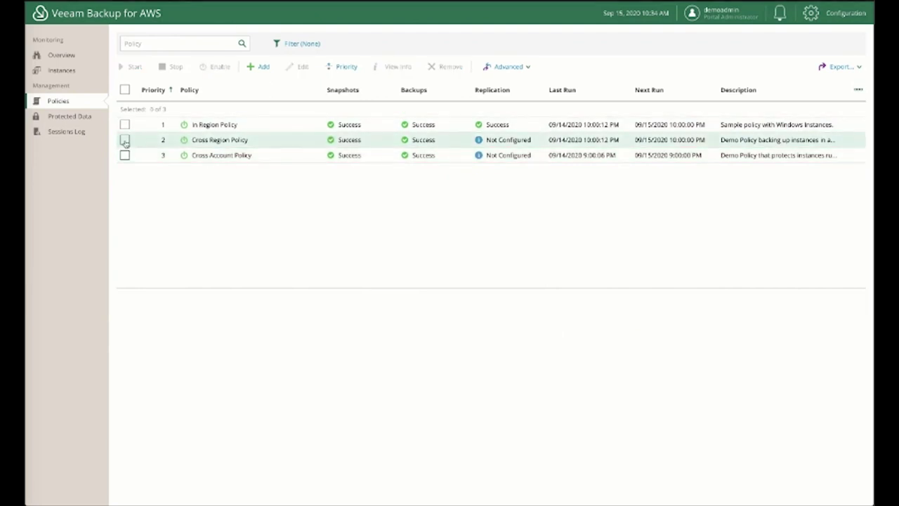
# Step: Open the Cross Region Policy for editing and advance to its source settings
pyautogui.click(124, 140)
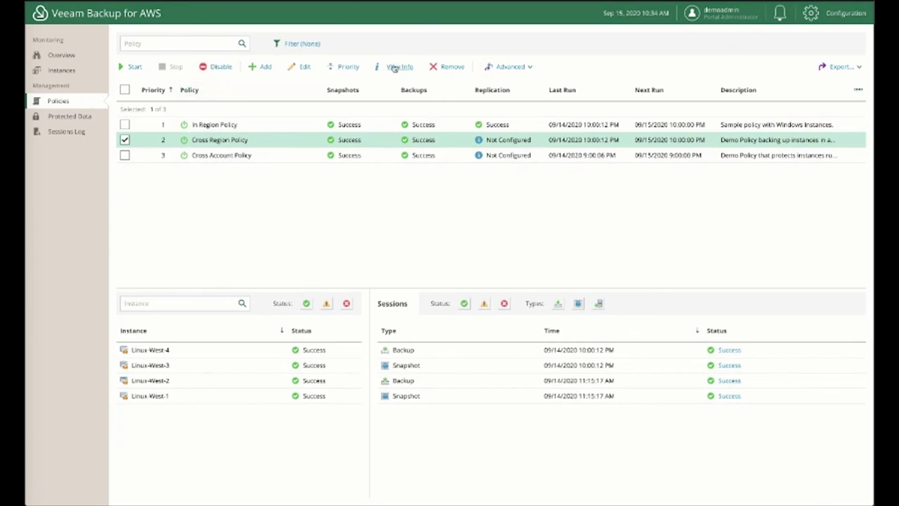
pyautogui.click(306, 67)
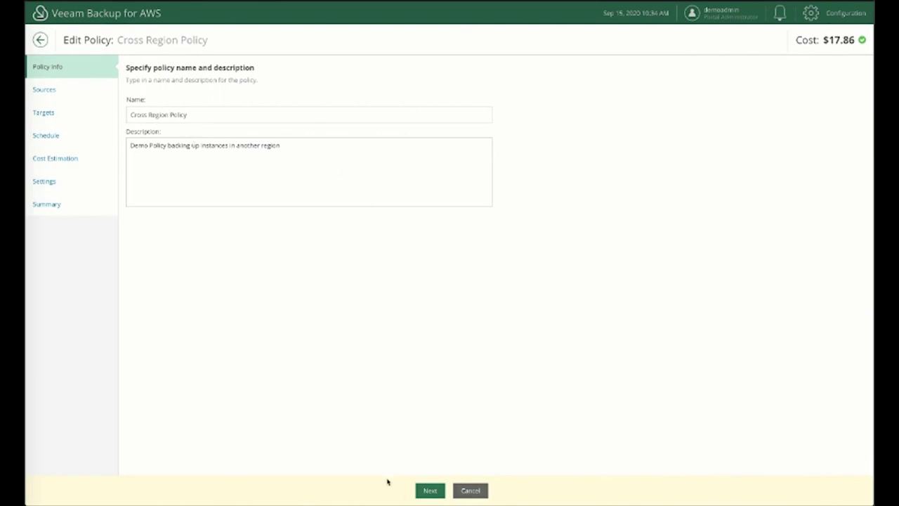
pyautogui.click(428, 489)
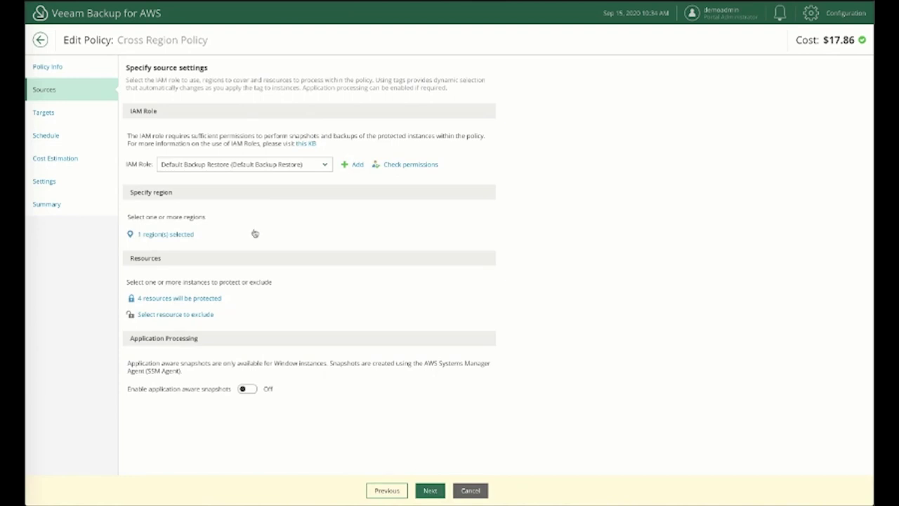
# Step: Review the IAM roles available for the policy, keeping Default Backup Restore, and view the form for adding a role without saving it
pyautogui.click(321, 165)
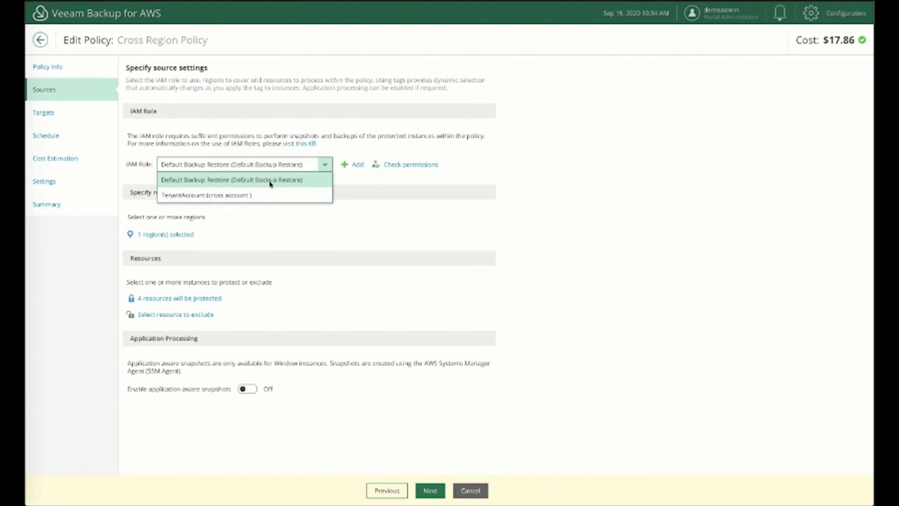
pyautogui.click(322, 182)
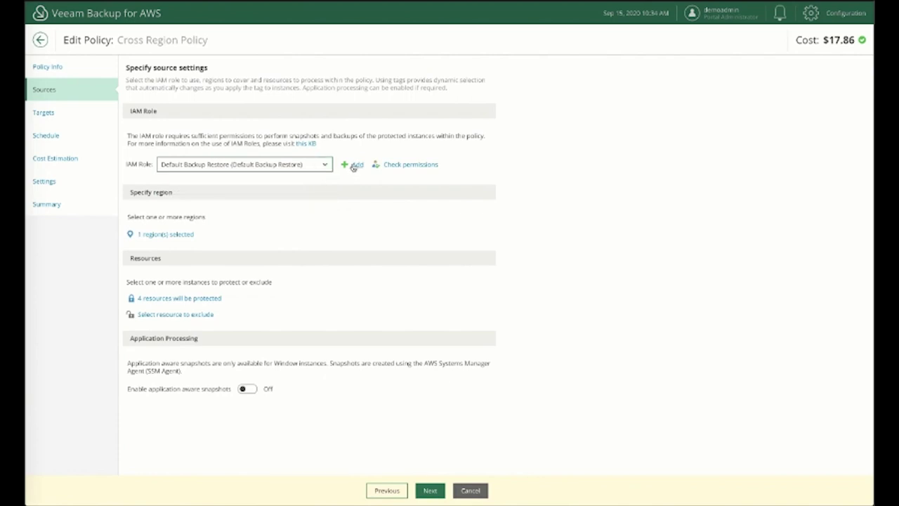
pyautogui.click(354, 165)
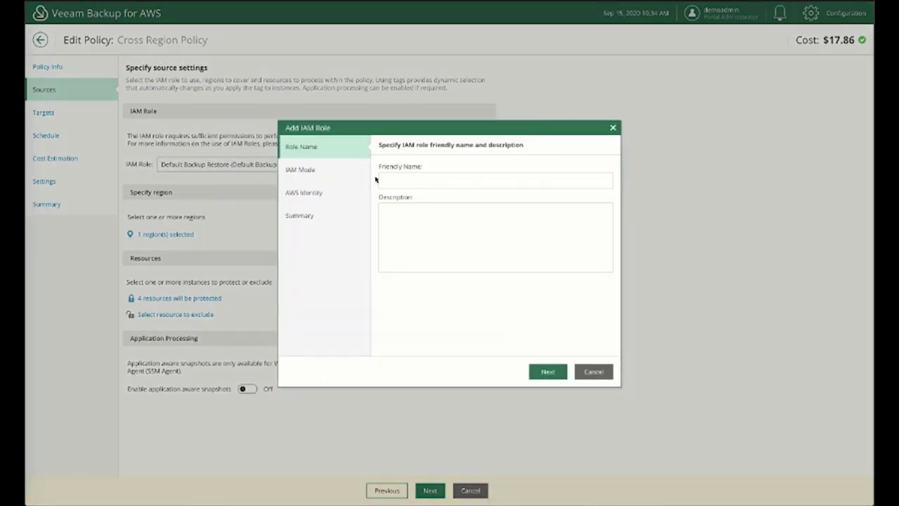
pyautogui.click(594, 371)
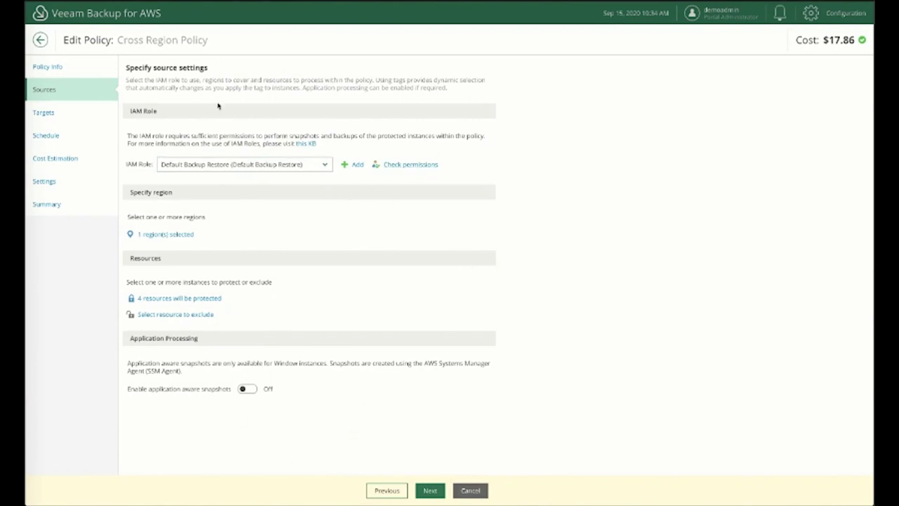
# Step: Review the regions available to the policy, try selecting all of them, and cancel the region selection
pyautogui.click(164, 239)
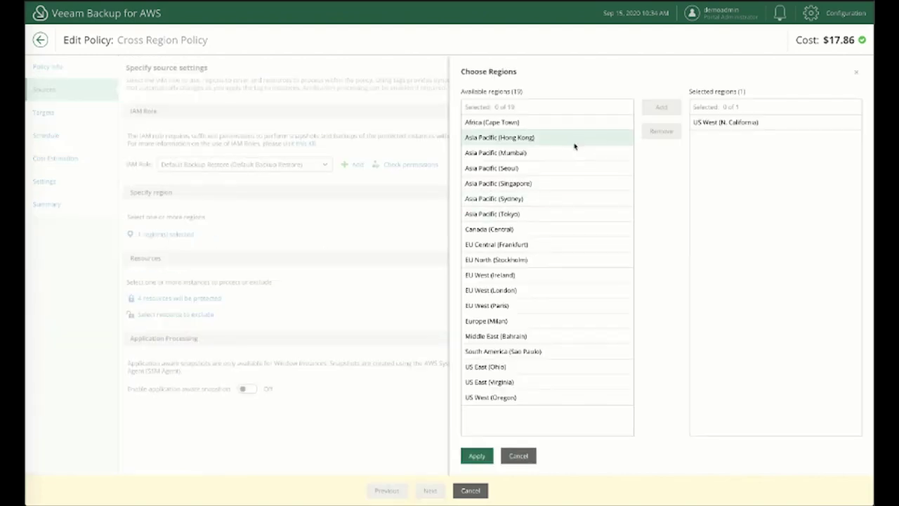
pyautogui.click(514, 397)
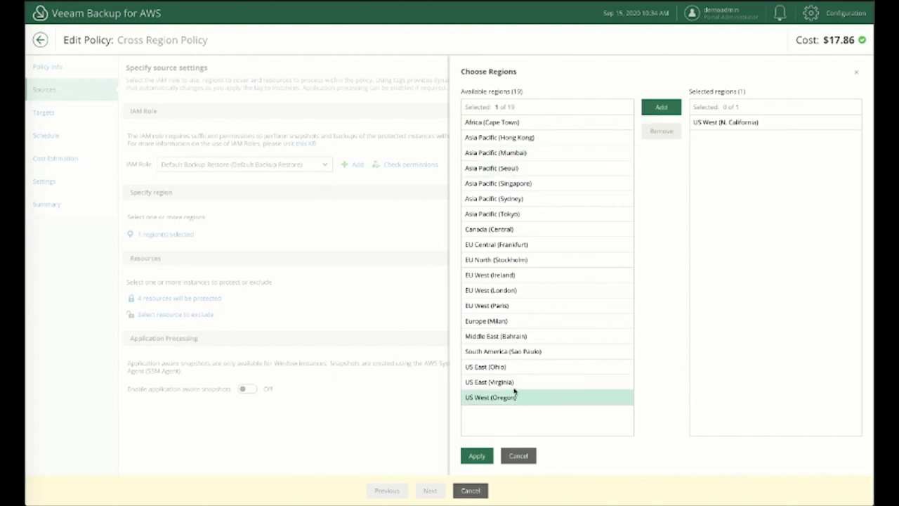
pyautogui.keyDown('shift'); pyautogui.click(495, 123); pyautogui.keyUp('shift')
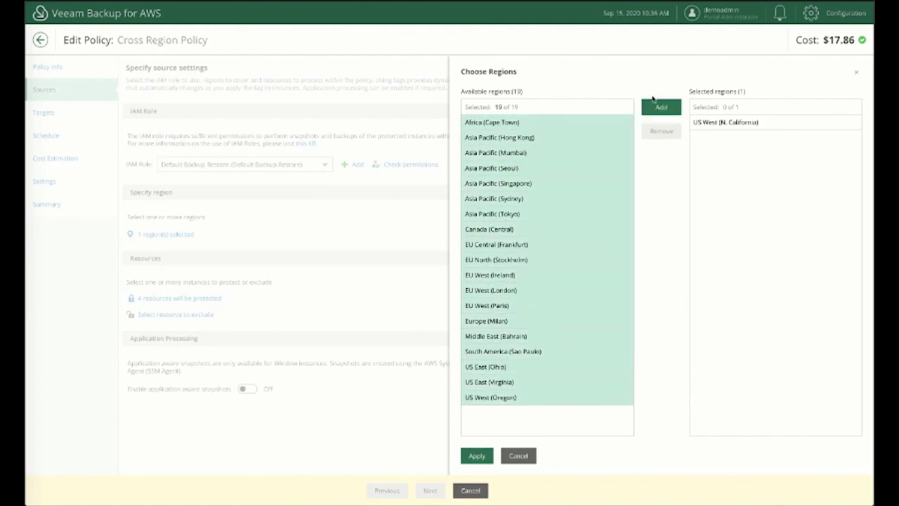
pyautogui.click(518, 456)
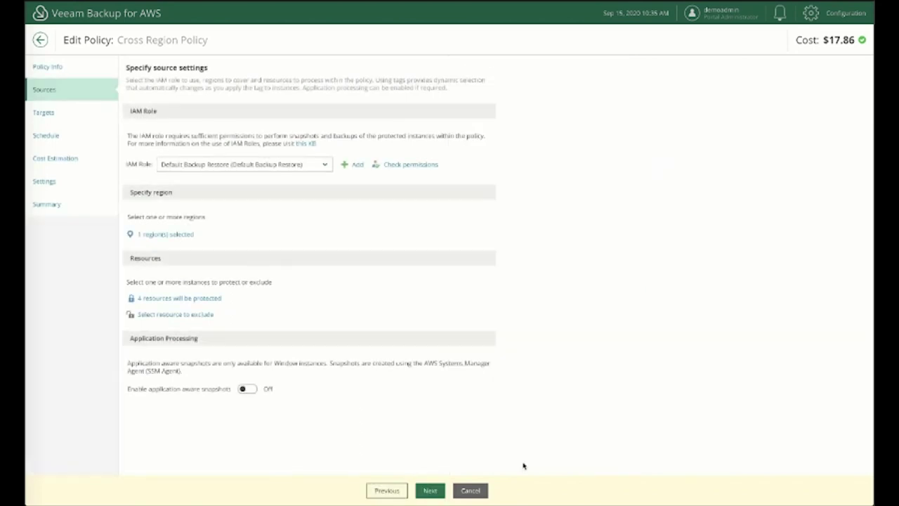
# Step: Review the policy's protected resources and the resource types Instance and Tag, and leave without applying changes
pyautogui.click(180, 299)
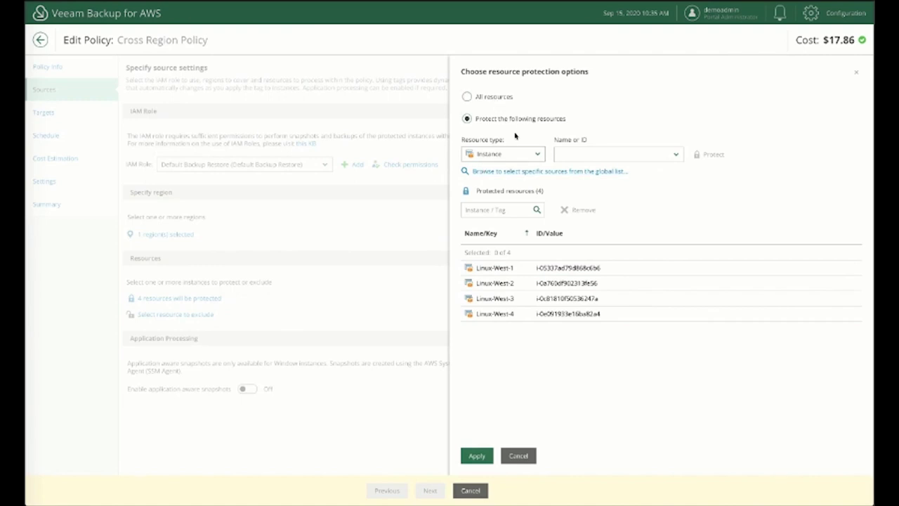
pyautogui.click(535, 157)
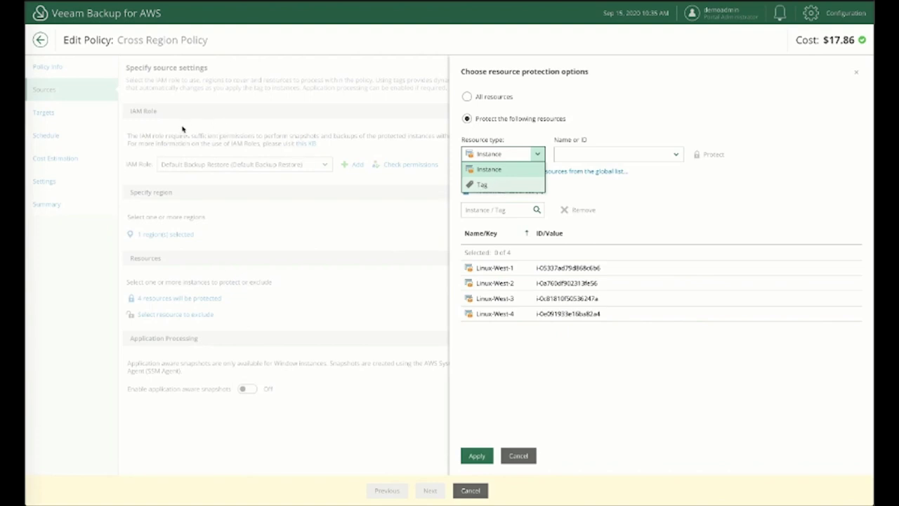
pyautogui.click(668, 207)
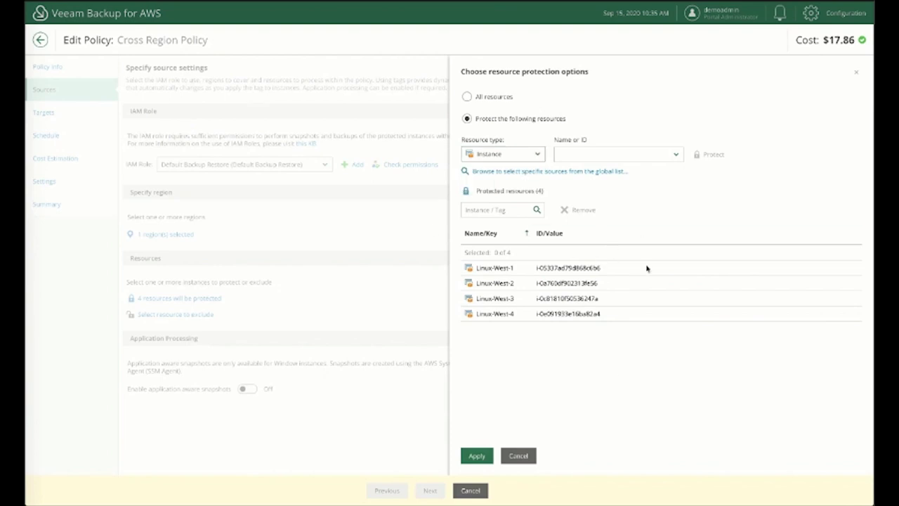
pyautogui.click(510, 458)
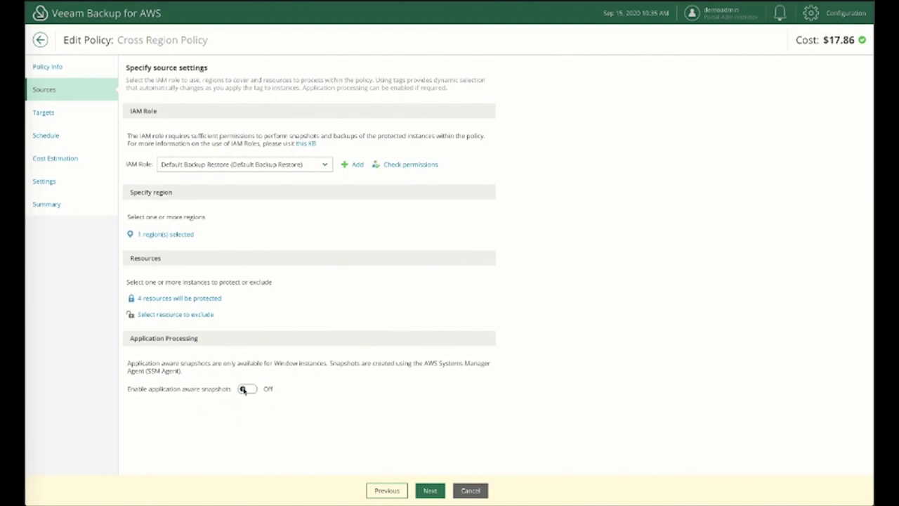
# Step: Advance to the target settings, examine snapshot replication mapping and target accounts for US West (N. California), and cancel with replication switched off
pyautogui.click(427, 489)
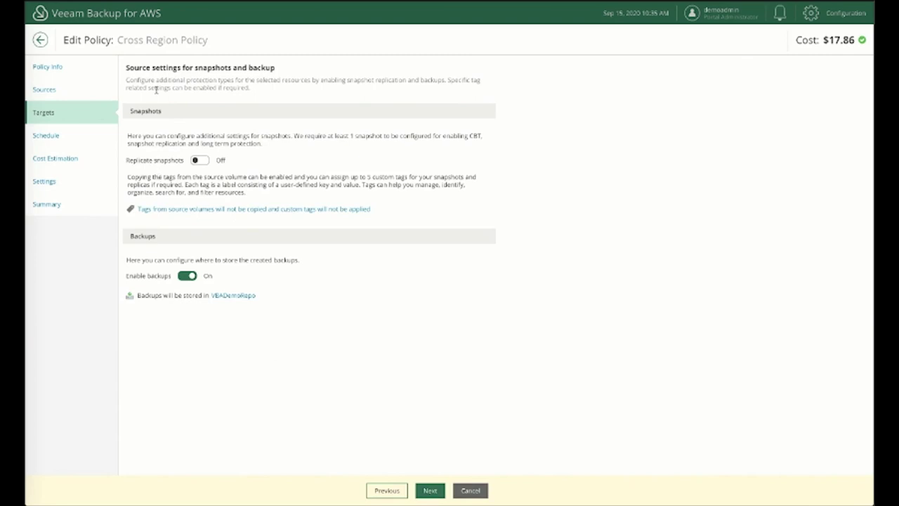
pyautogui.click(199, 160)
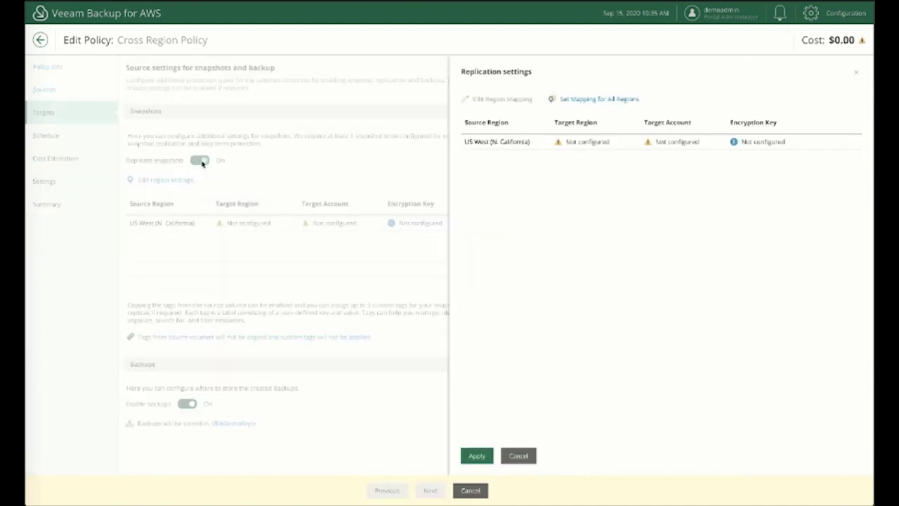
pyautogui.click(573, 144)
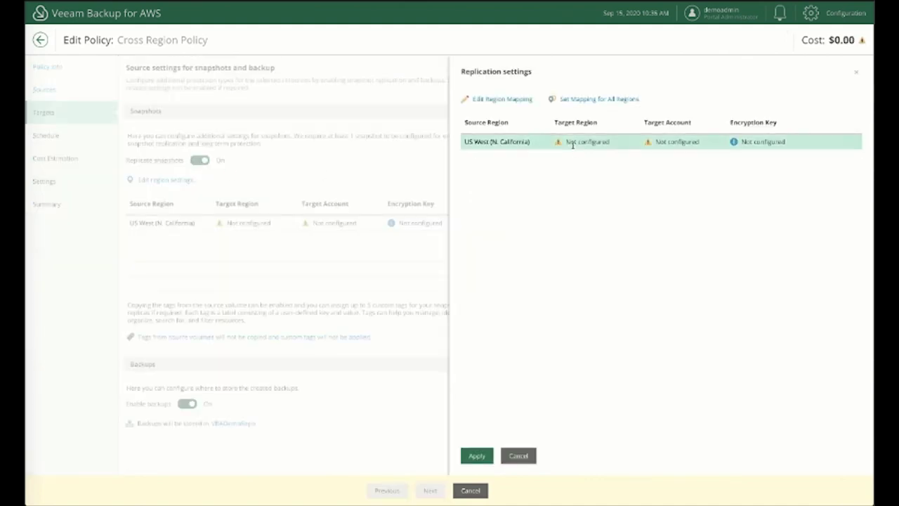
pyautogui.click(523, 98)
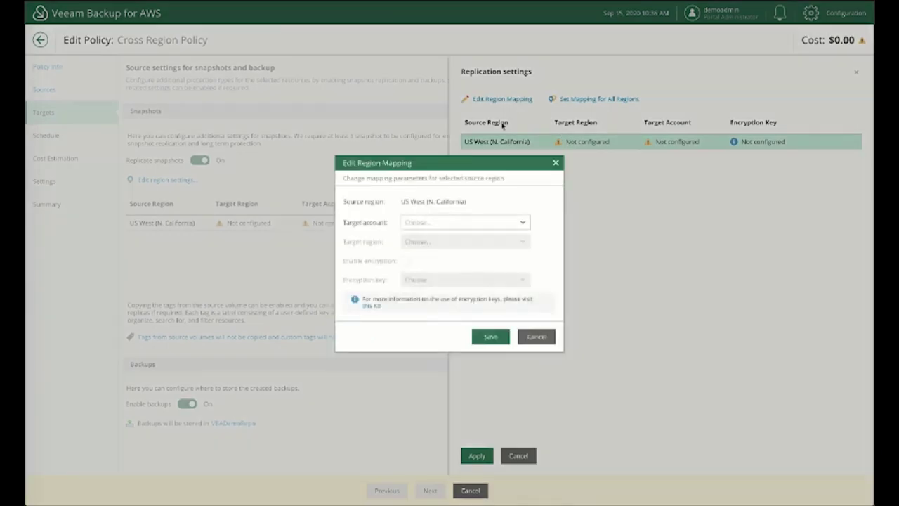
pyautogui.click(427, 222)
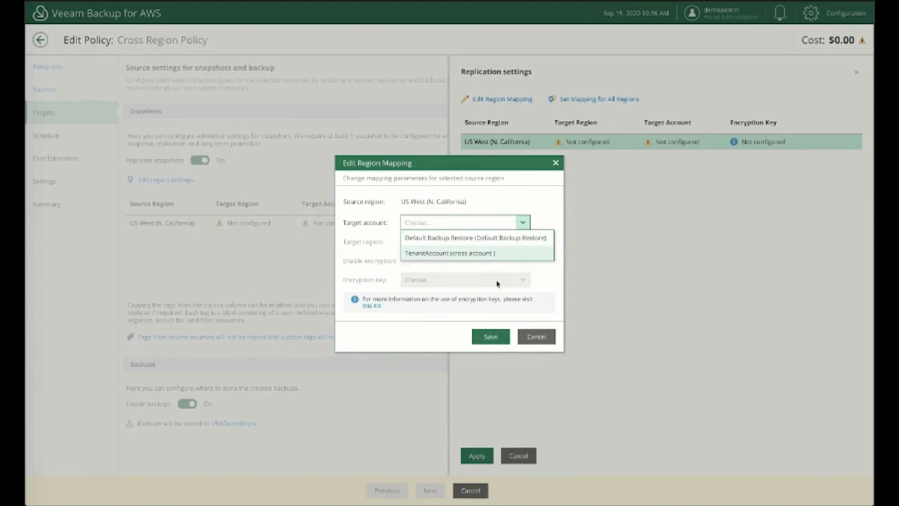
pyautogui.click(535, 337)
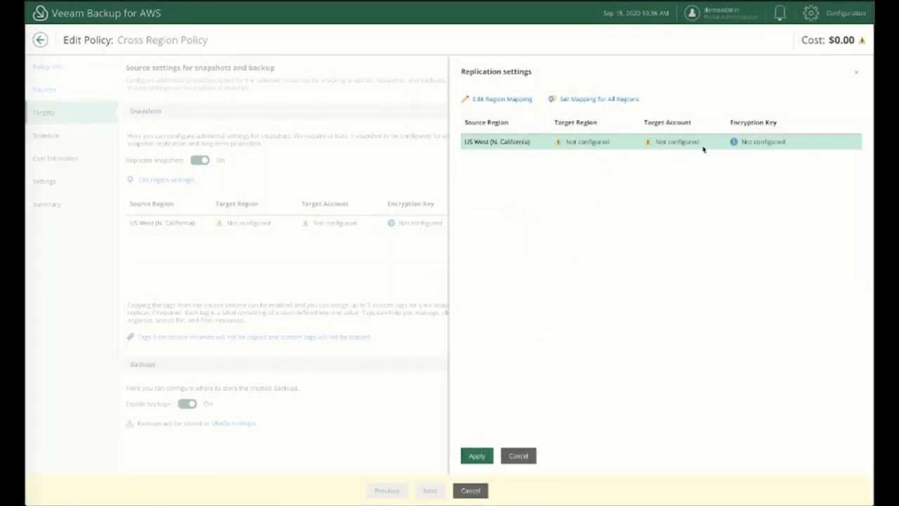
pyautogui.click(518, 458)
pyautogui.click(204, 161)
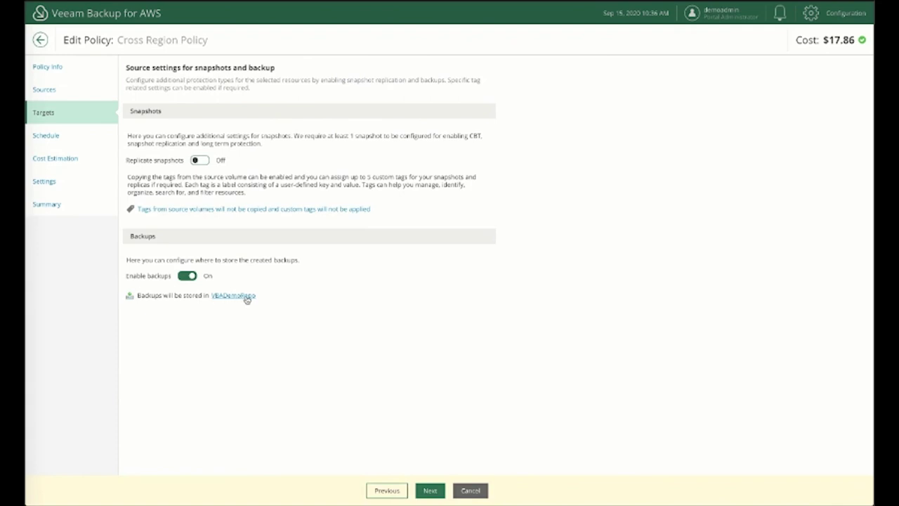
# Step: Advance to the scheduling options and review the daily, weekly and monthly schedule settings, cancelling each without changes
pyautogui.click(429, 492)
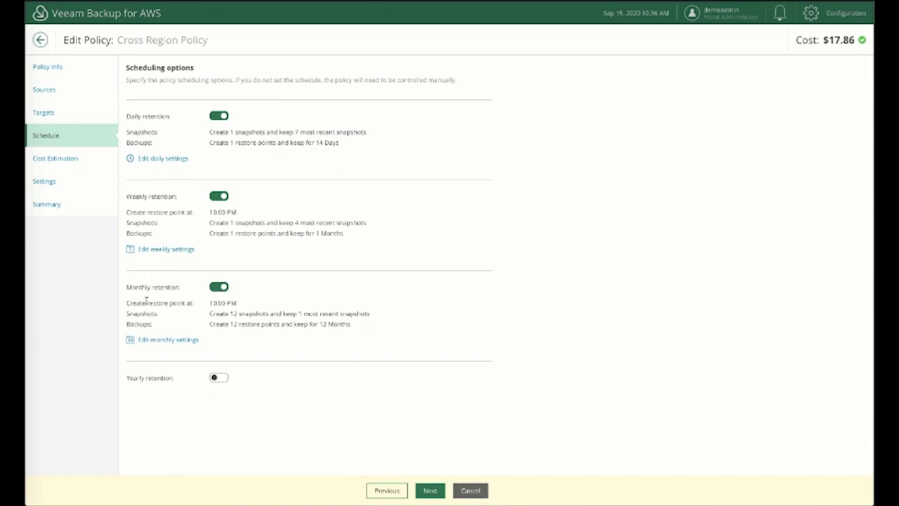
pyautogui.click(184, 161)
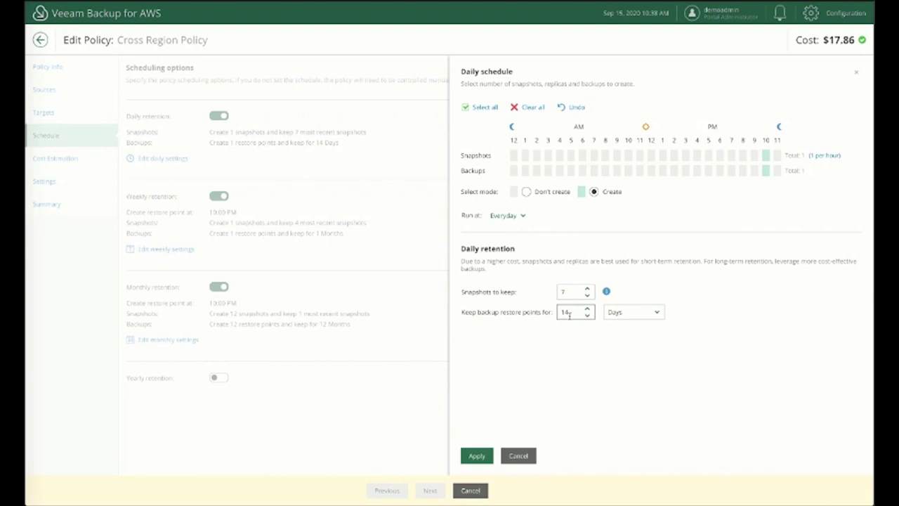
pyautogui.click(518, 455)
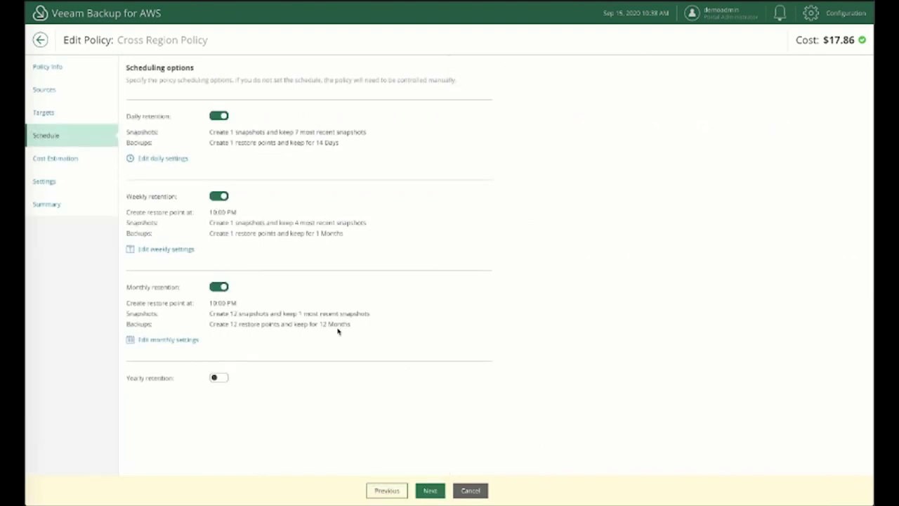
pyautogui.click(160, 251)
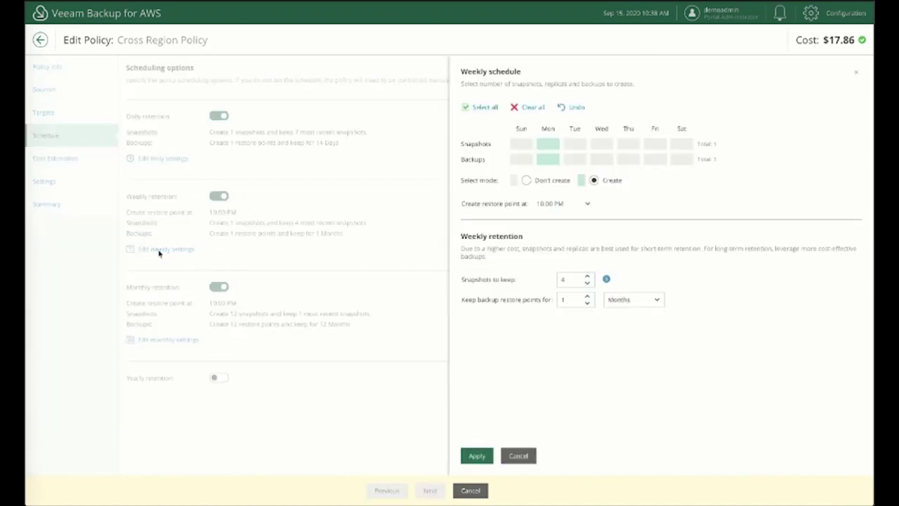
pyautogui.click(518, 456)
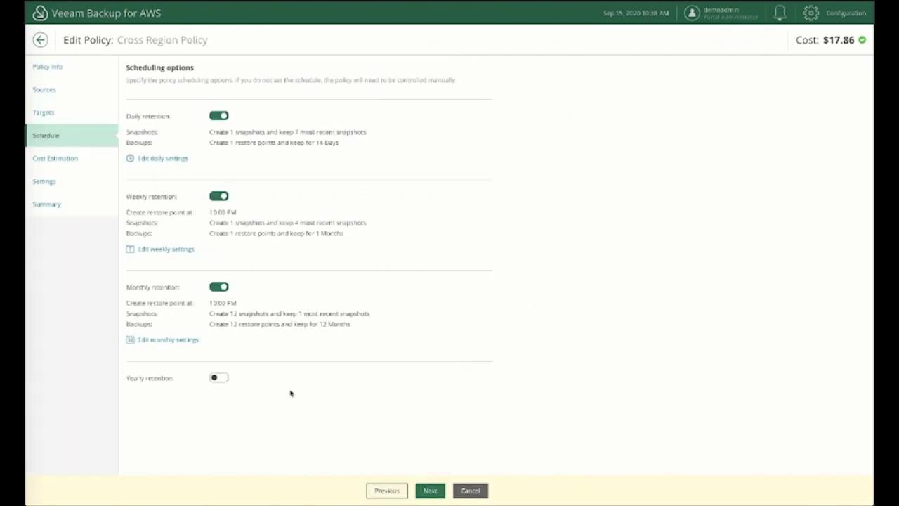
pyautogui.click(149, 343)
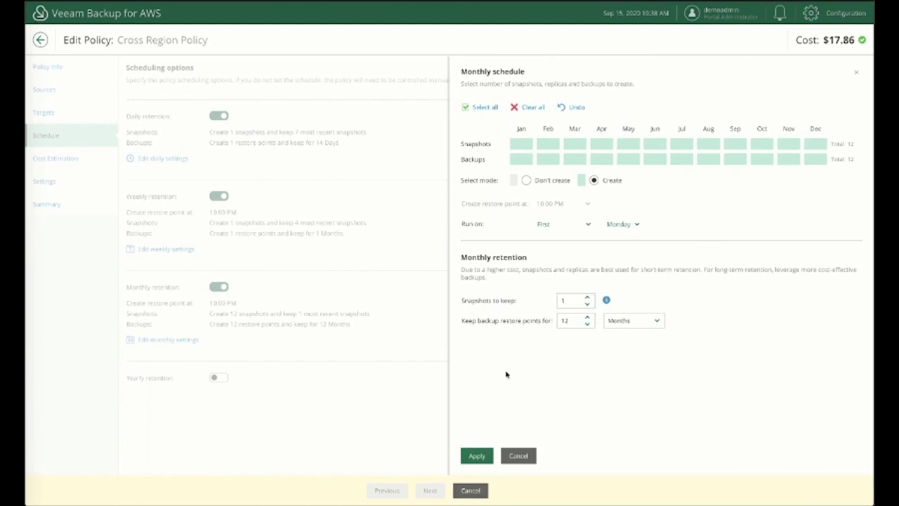
pyautogui.click(519, 456)
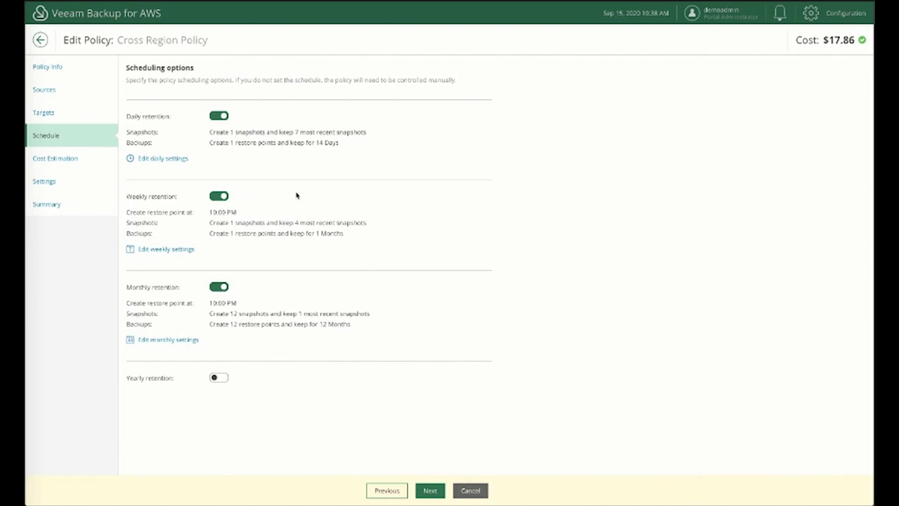
# Step: Review the policy's cost estimation, retry settings and summary, and exit the policy editing by discarding the changes
pyautogui.click(430, 495)
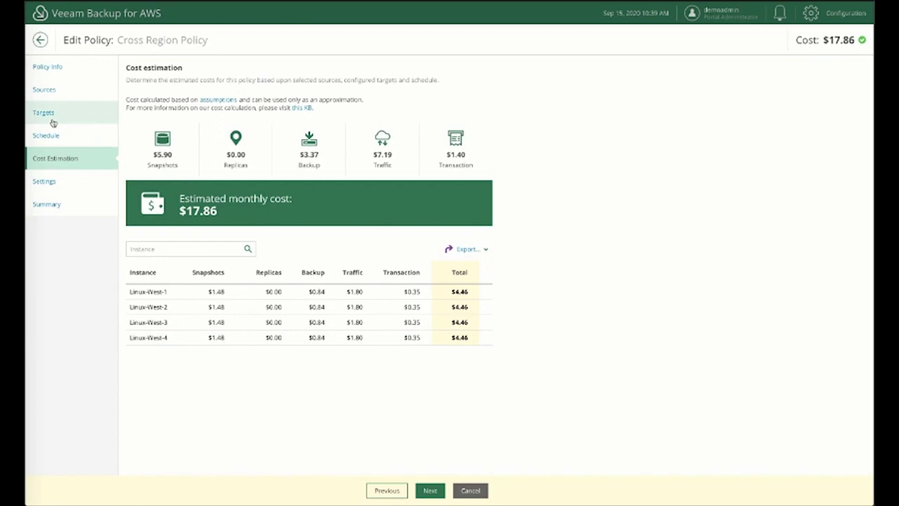
pyautogui.click(436, 492)
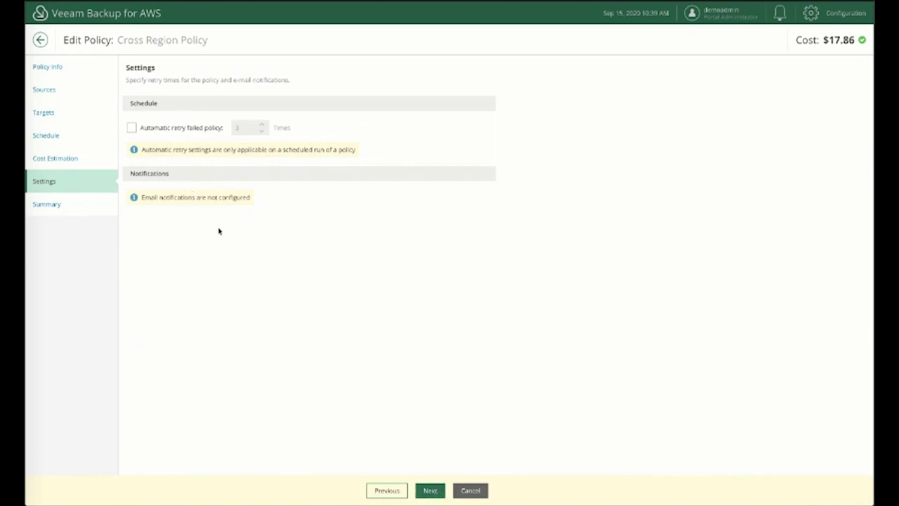
pyautogui.click(428, 491)
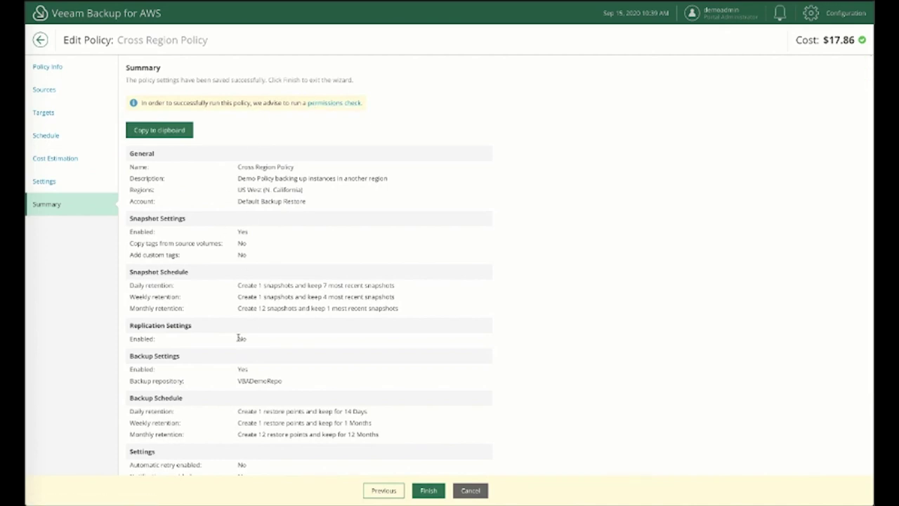
pyautogui.scroll(-1, 239, 337)
pyautogui.scroll(-3, 239, 337)
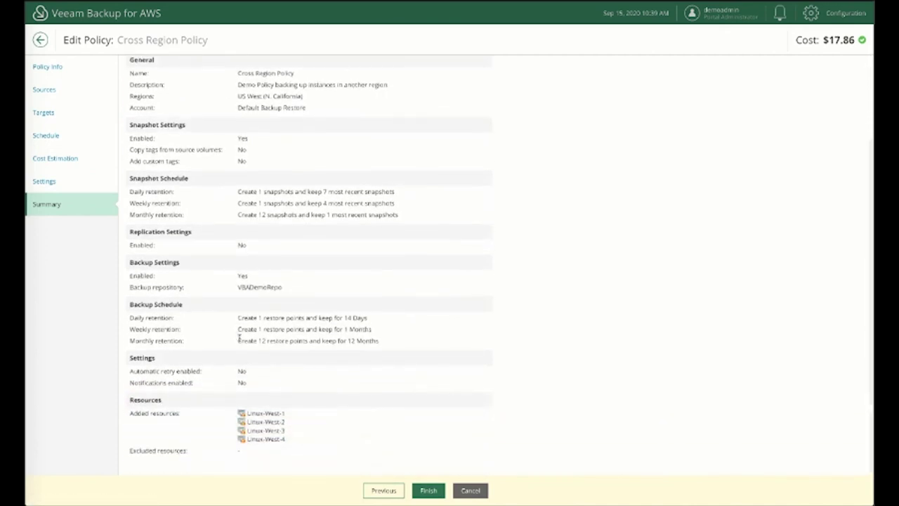
pyautogui.click(483, 492)
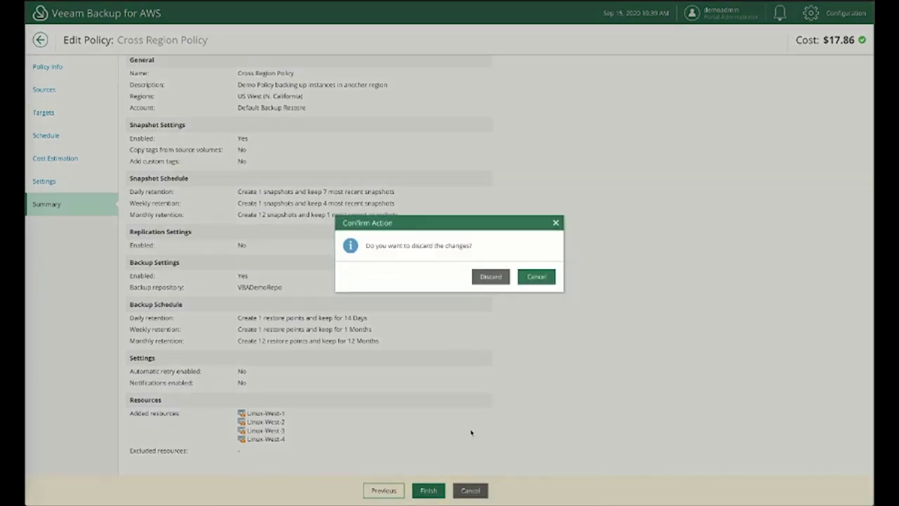
pyautogui.click(490, 278)
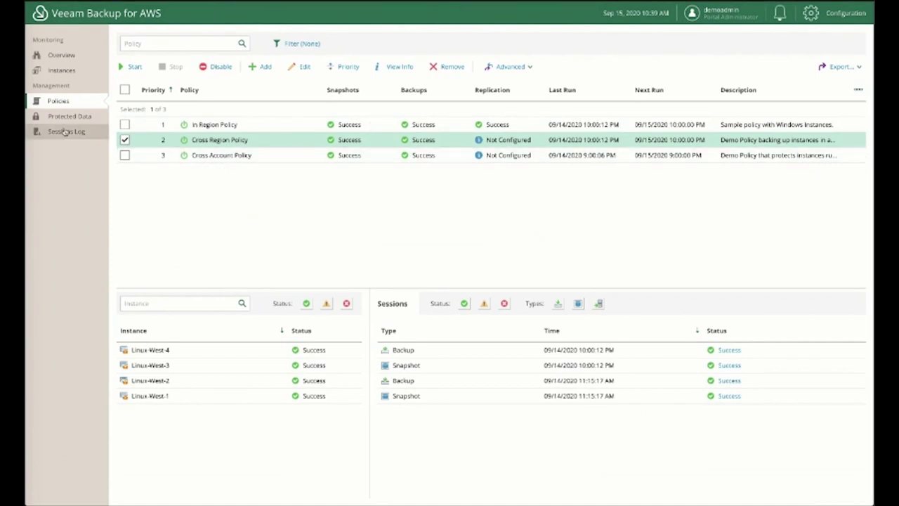
# Step: Switch to Veeam Backup and Replication, view the deployment modes for adding a Veeam Backup for AWS managed server, and cancel the wizard
pyautogui.click(57, 121)
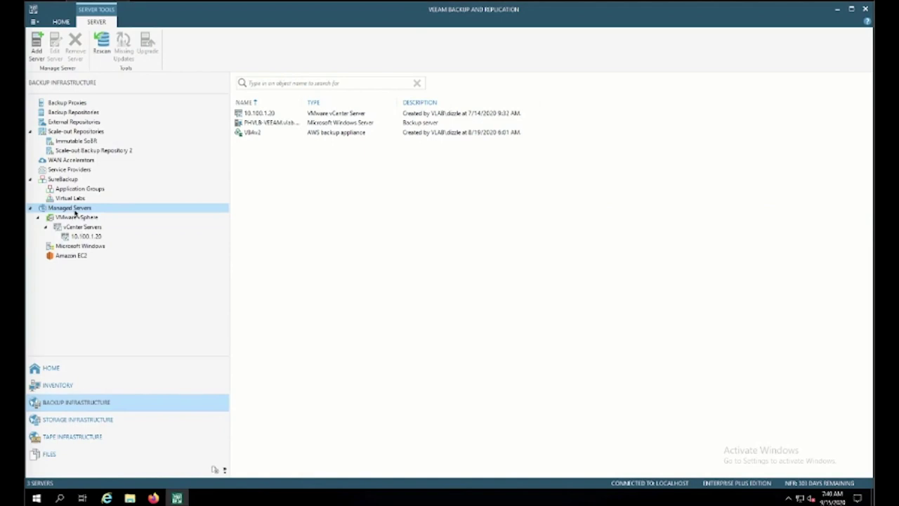
pyautogui.rightClick(73, 208)
pyautogui.click(98, 215)
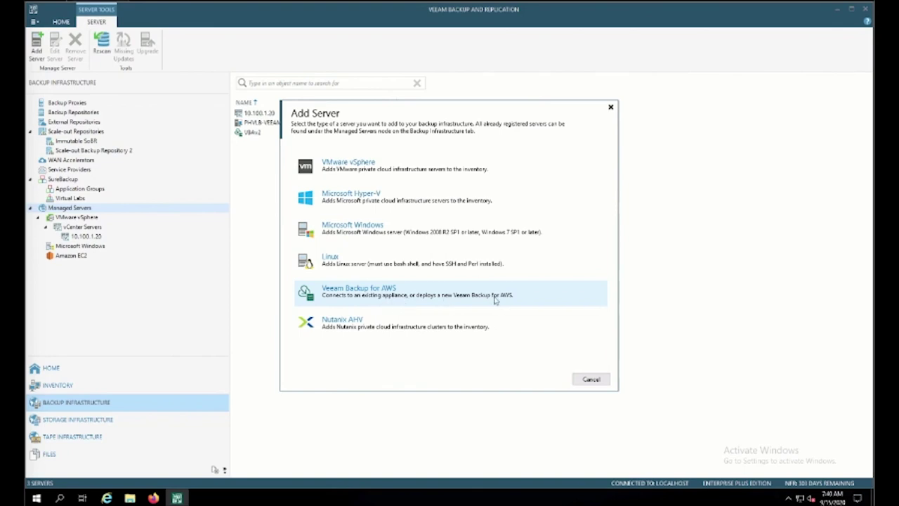
pyautogui.click(401, 298)
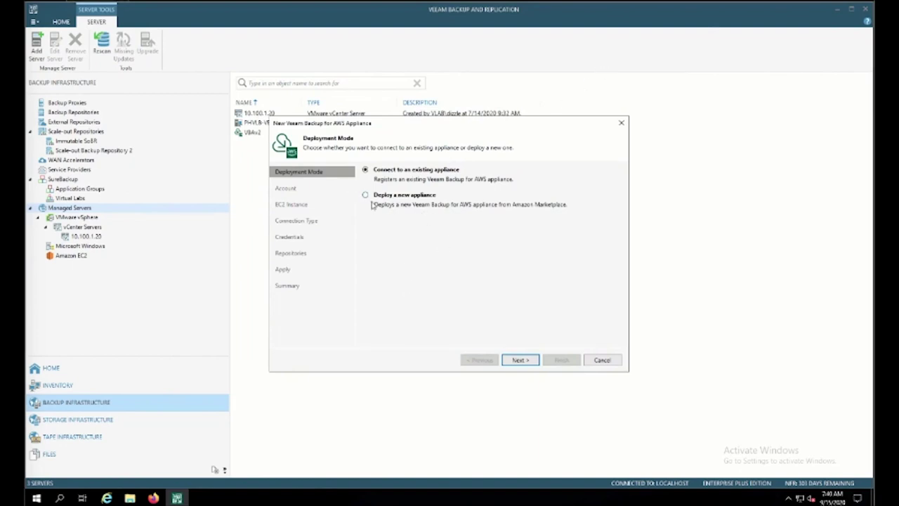
pyautogui.click(599, 361)
pyautogui.click(453, 262)
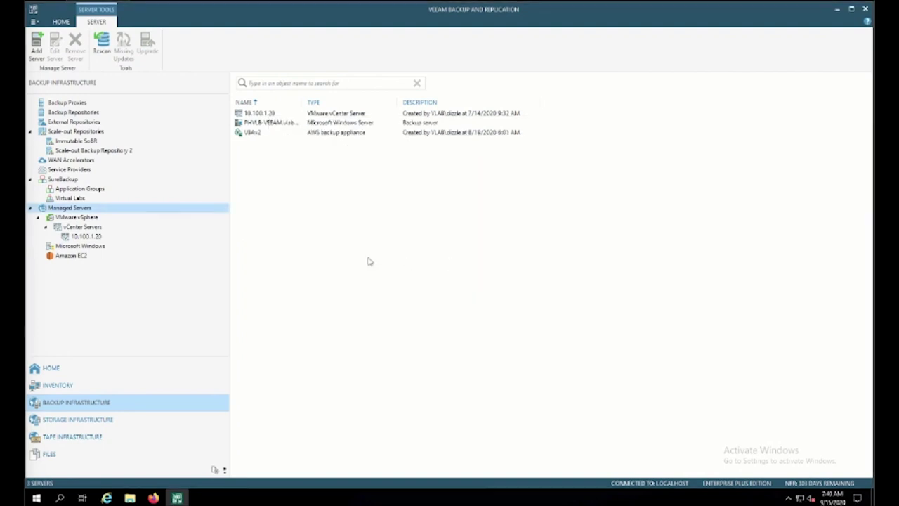
# Step: View the VBAv2 backup appliance among the Amazon EC2 managed servers and display the external repositories
pyautogui.click(70, 256)
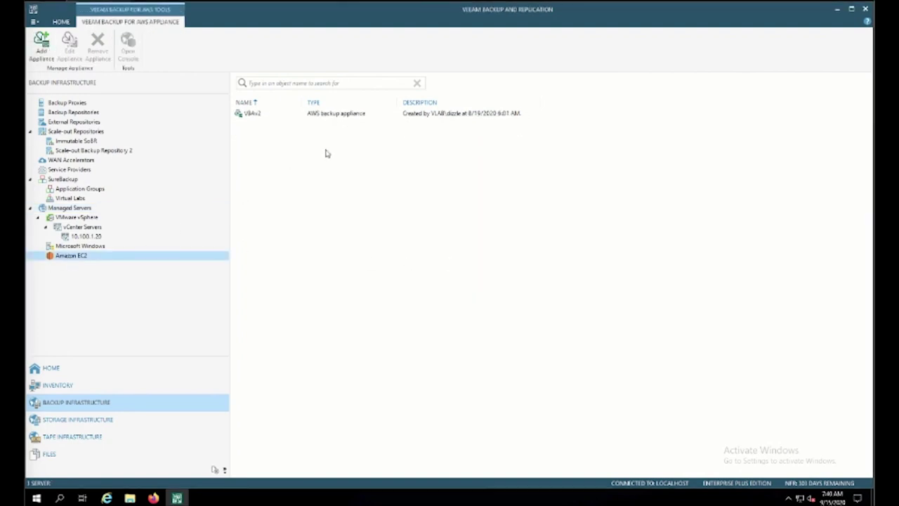
pyautogui.click(332, 115)
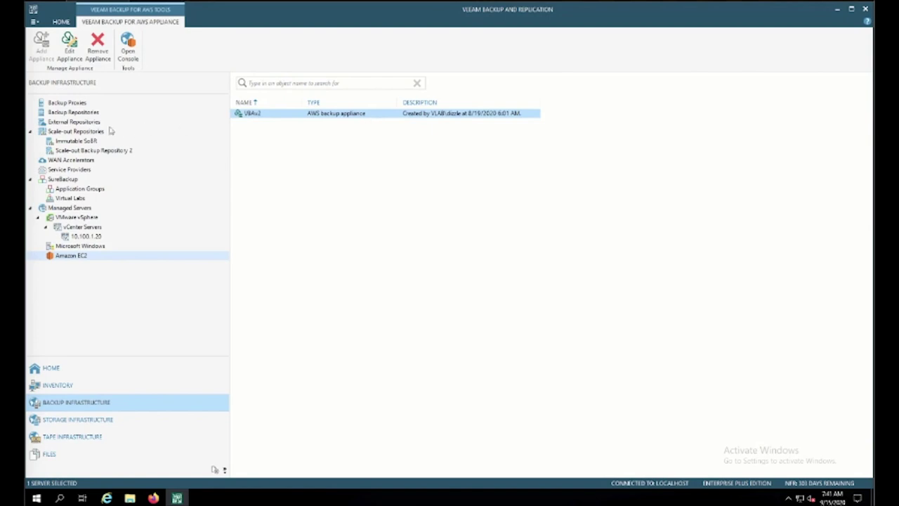
pyautogui.click(82, 124)
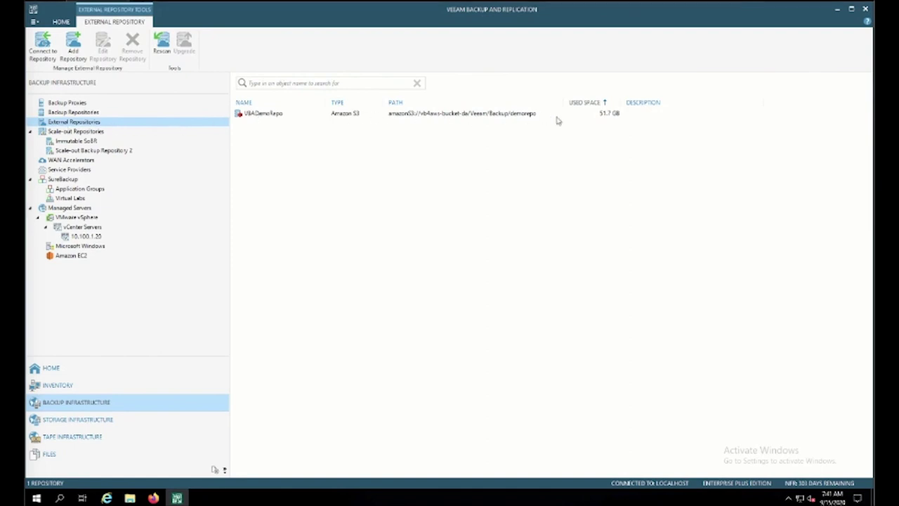
# Step: Select the VBADemoRepo external repository, and review the session details of the In Region, Cross Region and Cross Account policies among the jobs
pyautogui.click(611, 116)
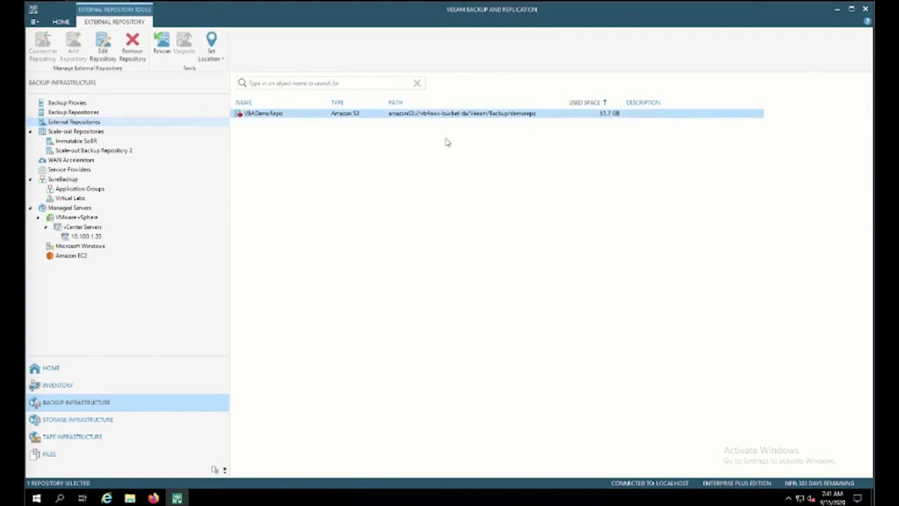
pyautogui.click(64, 371)
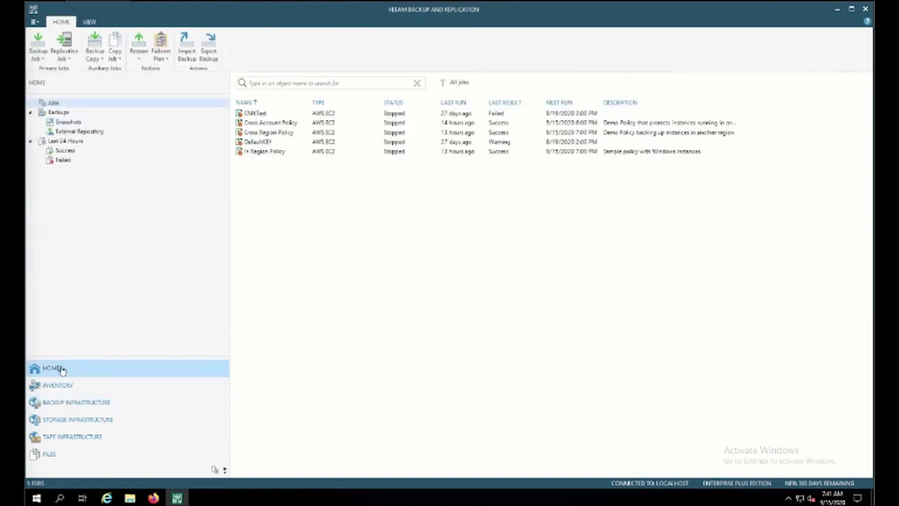
pyautogui.click(272, 153)
pyautogui.click(288, 135)
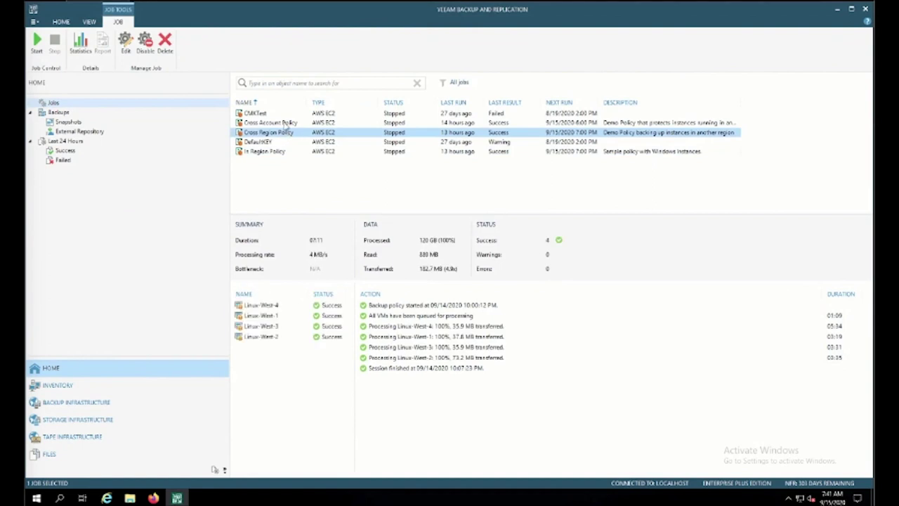
pyautogui.click(286, 124)
pyautogui.click(265, 153)
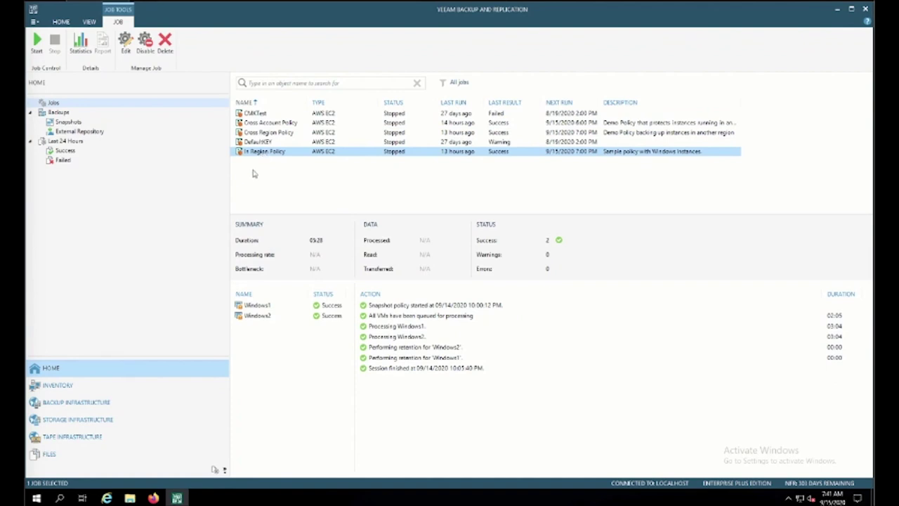
# Step: View the backup job types offered for a new job, including Amazon EC2, and reselect In Region Policy to view its available job actions
pyautogui.rightClick(254, 172)
pyautogui.moveTo(295, 175)
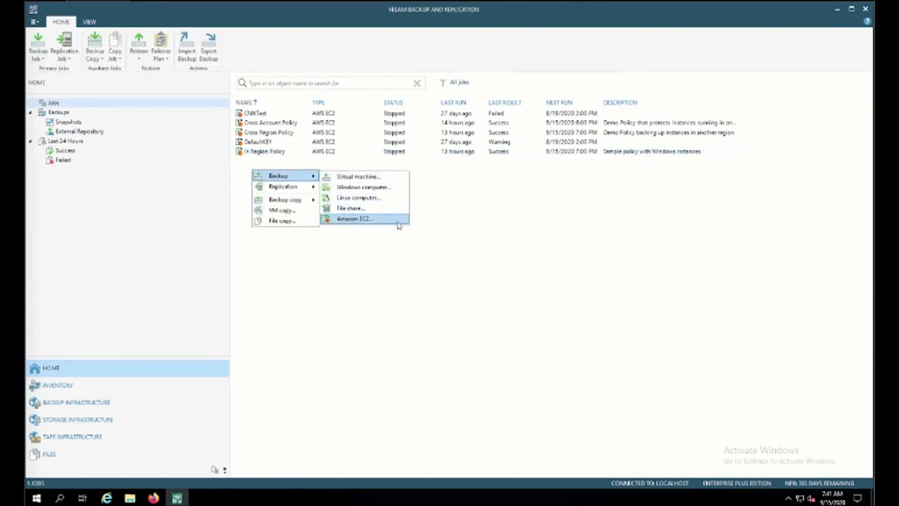
pyautogui.click(494, 210)
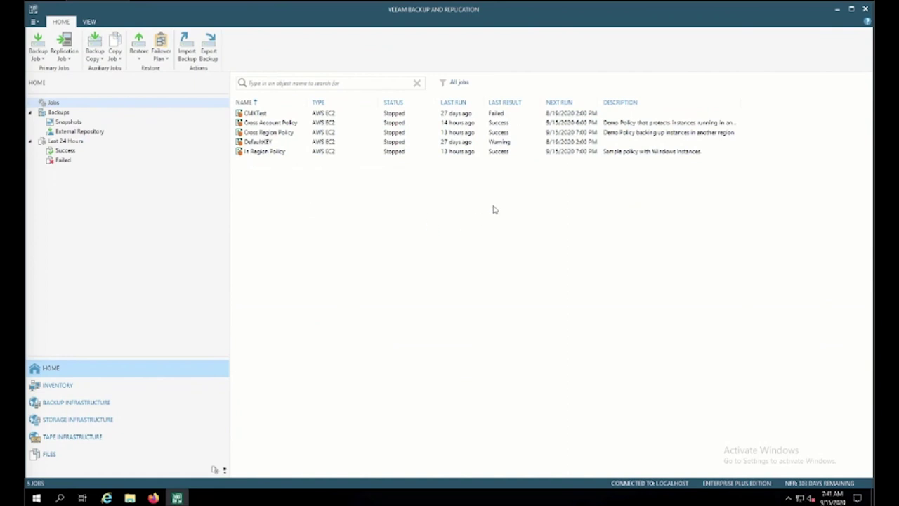
pyautogui.click(256, 153)
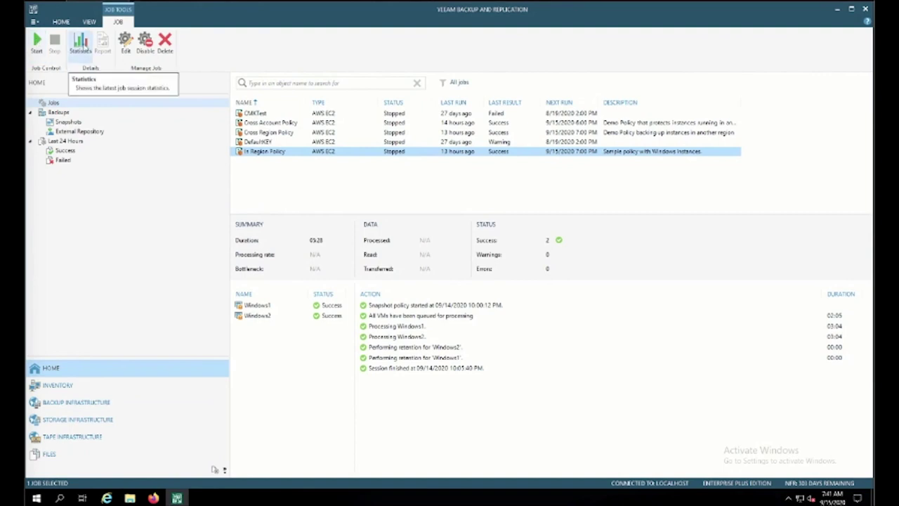
# Step: Display the snapshot and external repository backups, and view the restore options for the Windows1 backup under Backup Policy 1
pyautogui.click(68, 122)
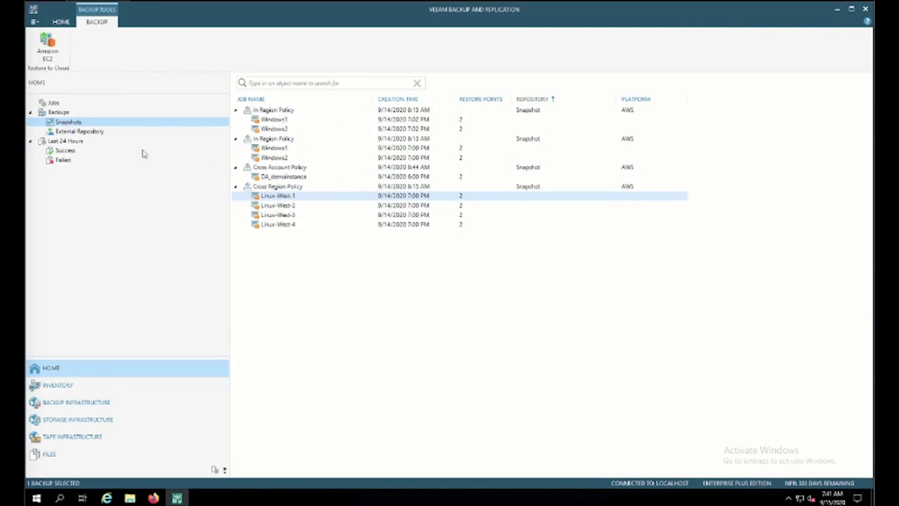
pyautogui.click(80, 135)
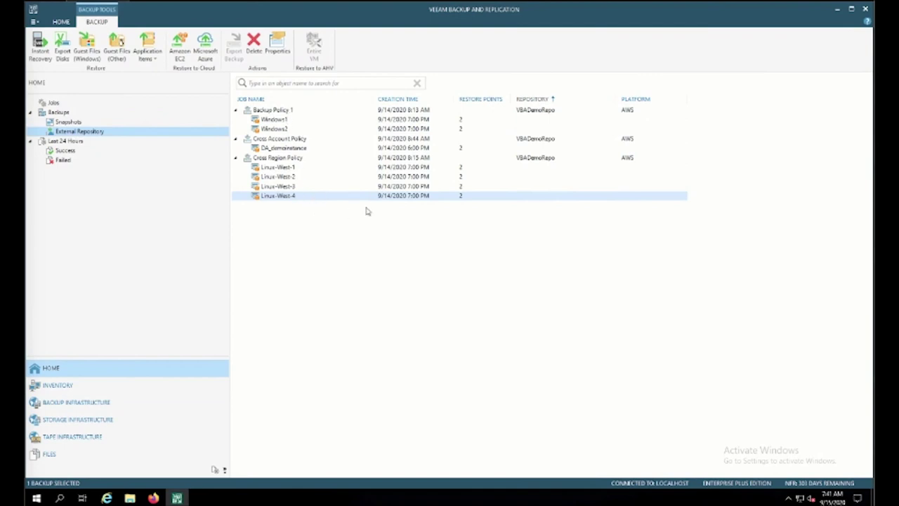
pyautogui.rightClick(280, 122)
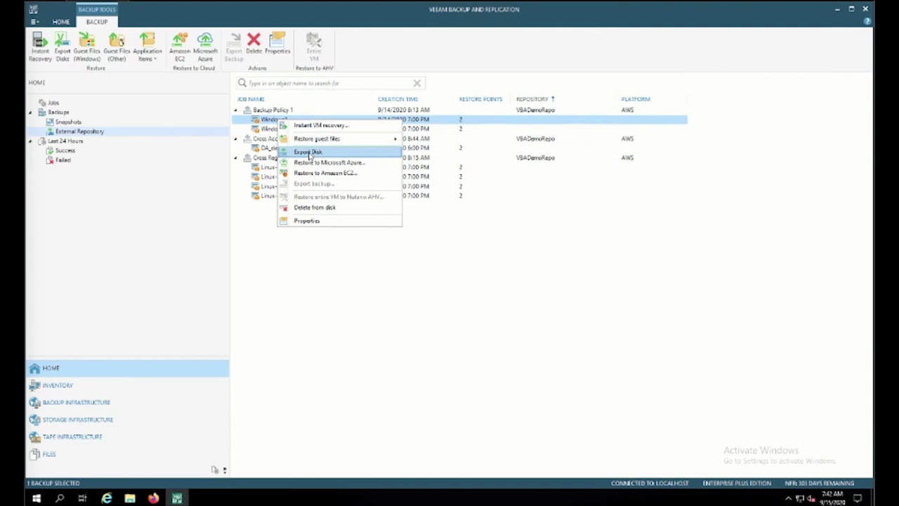
pyautogui.click(273, 256)
# Step: Start a new AWS EC2 backup copy job from the jobs view and advance to its objects, keeping the default job settings
pyautogui.click(52, 103)
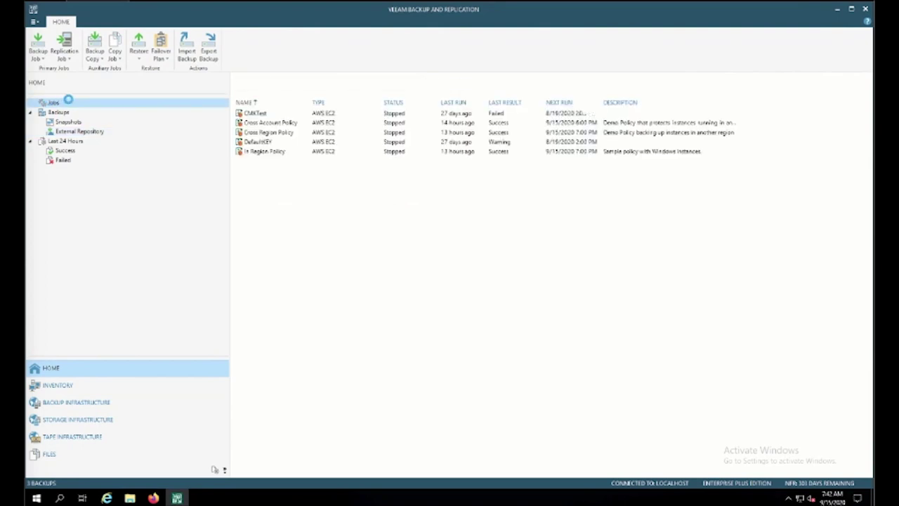
pyautogui.click(97, 53)
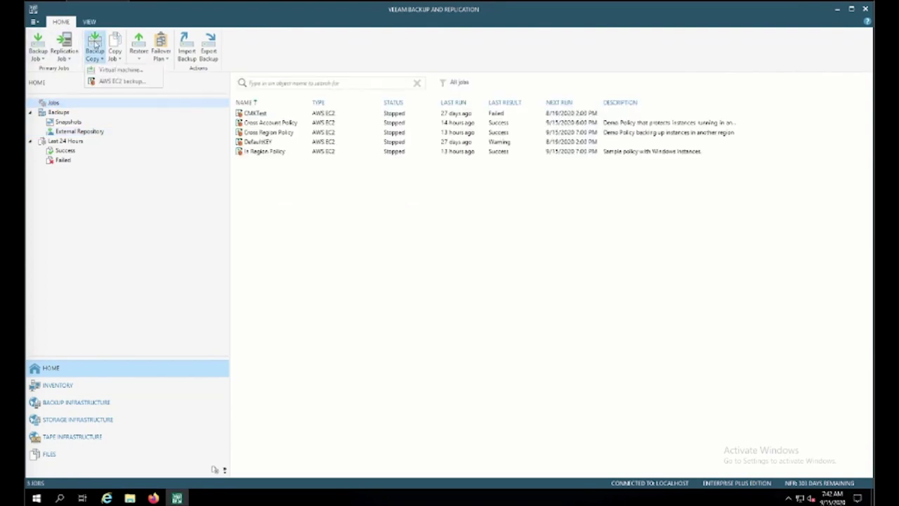
pyautogui.click(121, 82)
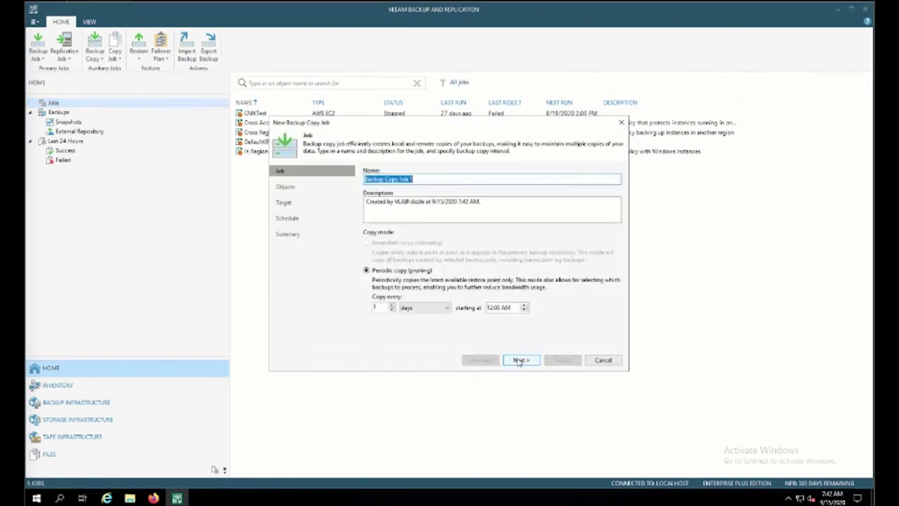
pyautogui.click(521, 360)
# Step: Add DA_demoinstance from Cross Account Policy to the copy job's objects, and exit the wizard without applying the changes
pyautogui.click(601, 180)
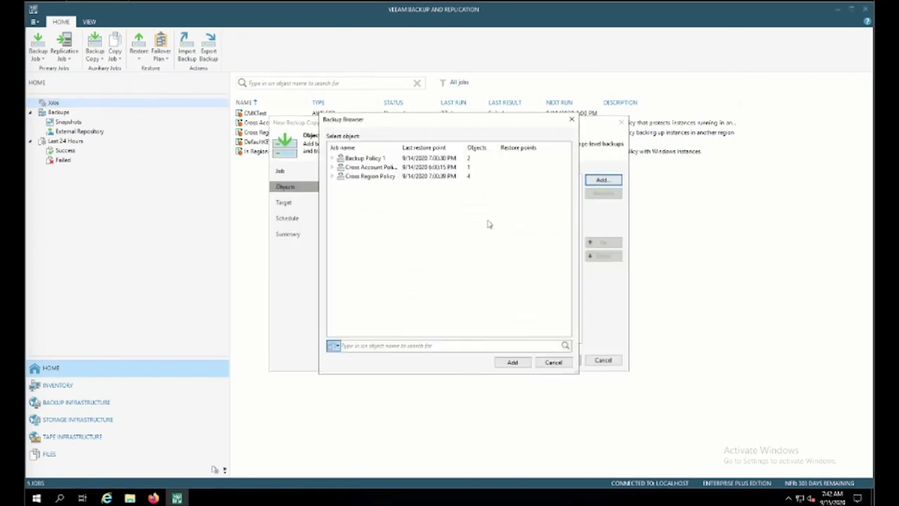
pyautogui.click(334, 167)
pyautogui.click(366, 176)
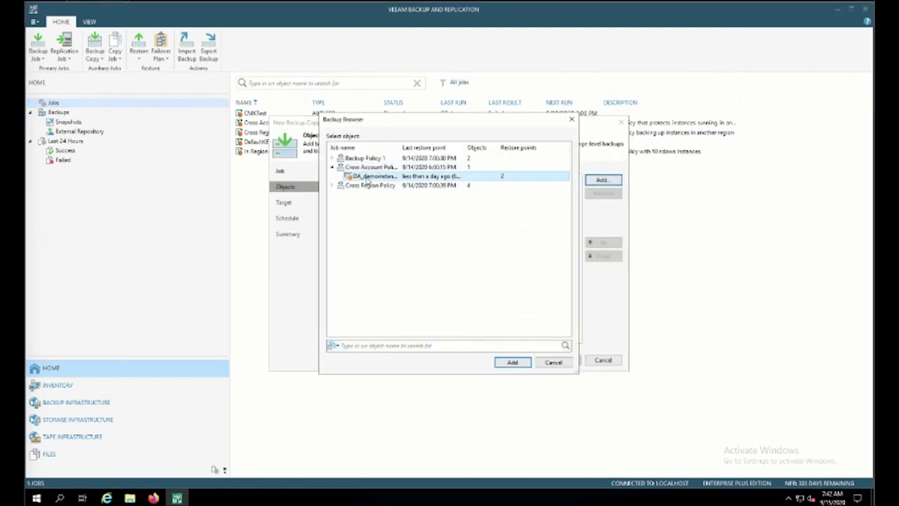
pyautogui.click(511, 364)
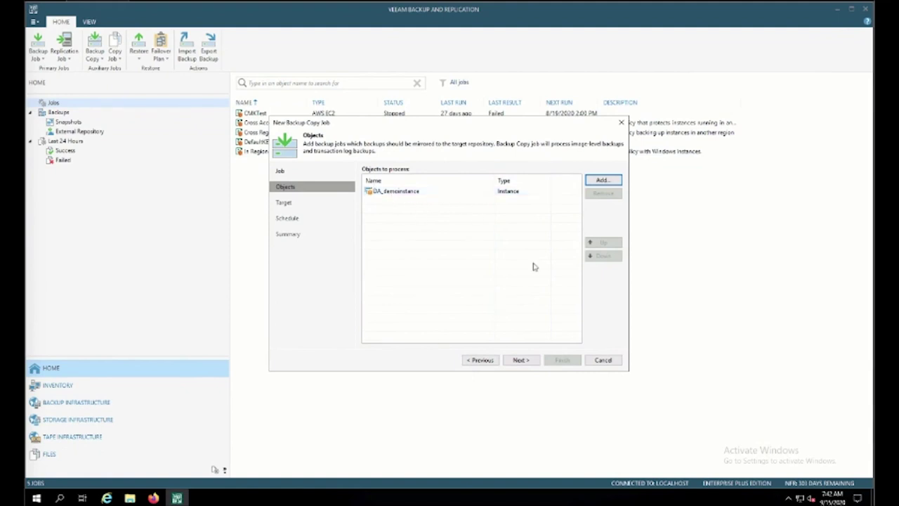
pyautogui.click(606, 361)
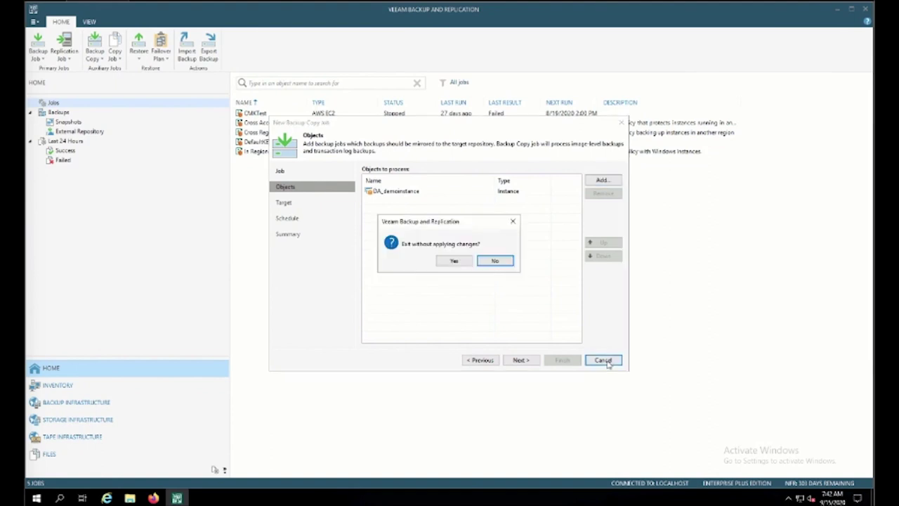
pyautogui.click(455, 262)
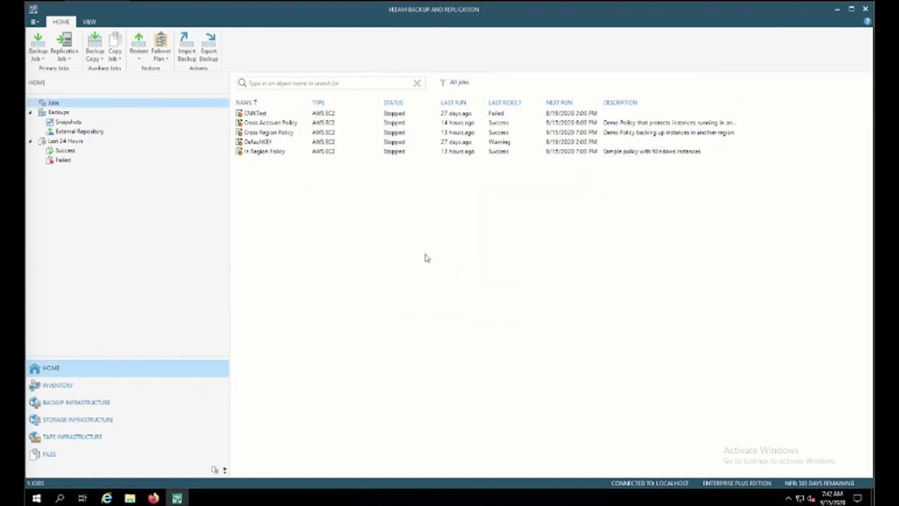